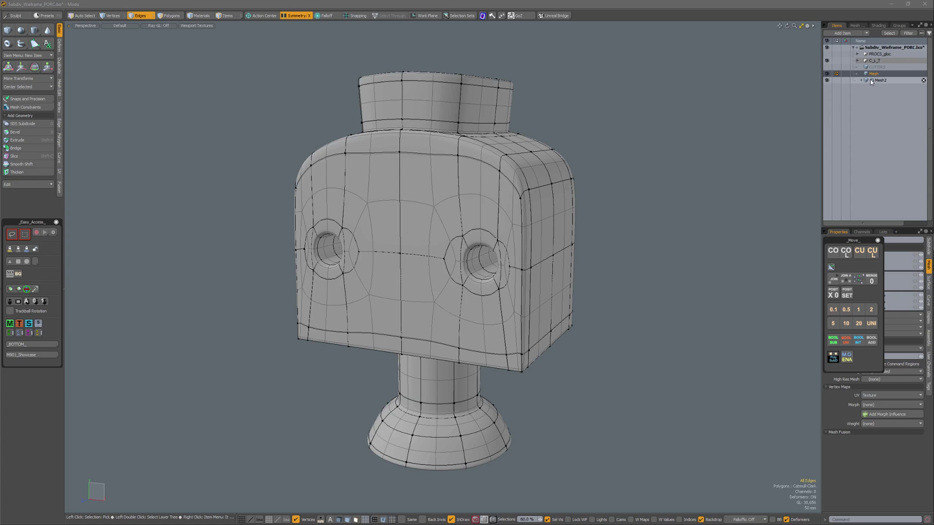
Hide Mesh2, turn off InDraw, and check the Enable Independent Drawing option in the viewport's active mesh settings.
{"action": "left_click", "coordinate": [827, 81]}
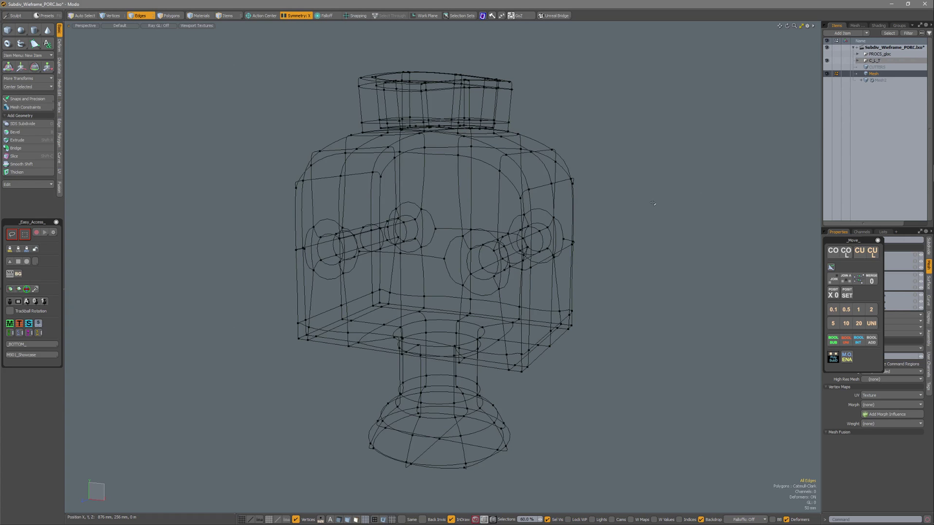
{"action": "left_click", "coordinate": [461, 520]}
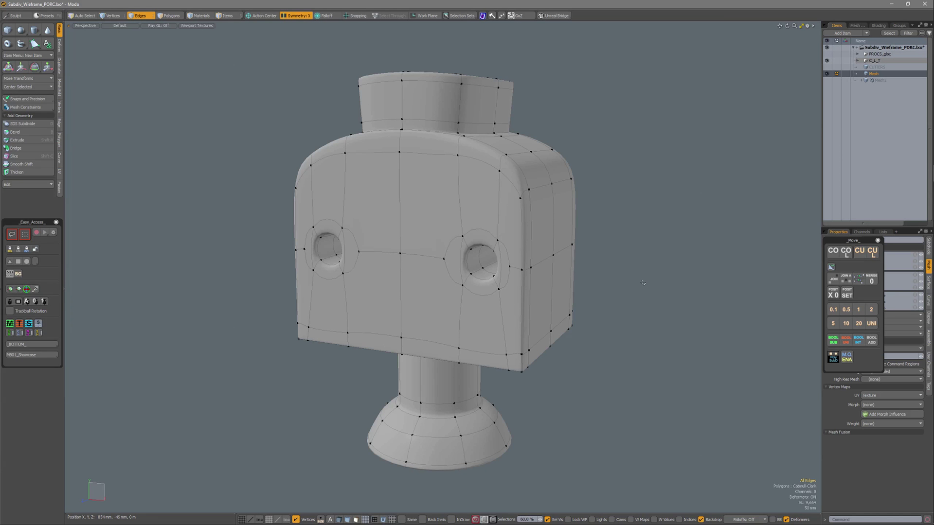
{"action": "key", "text": "o"}
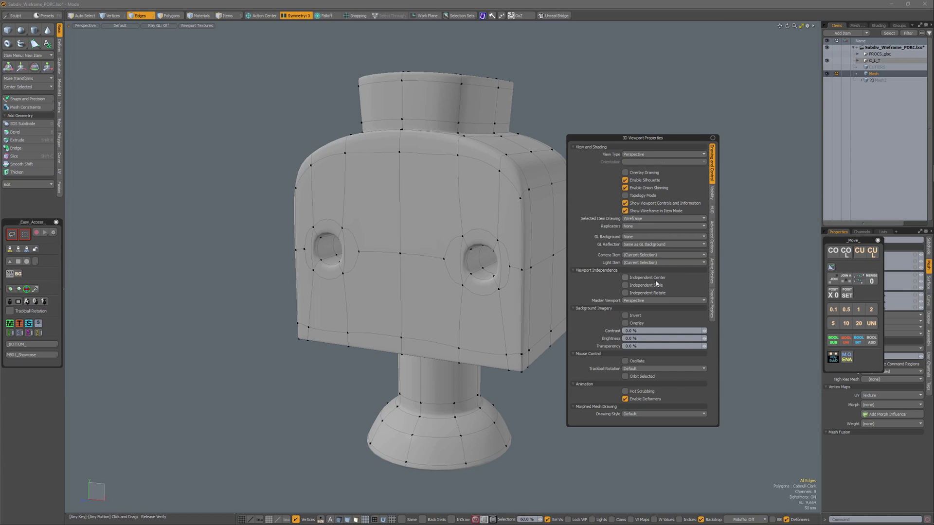
{"action": "left_click", "coordinate": [713, 275]}
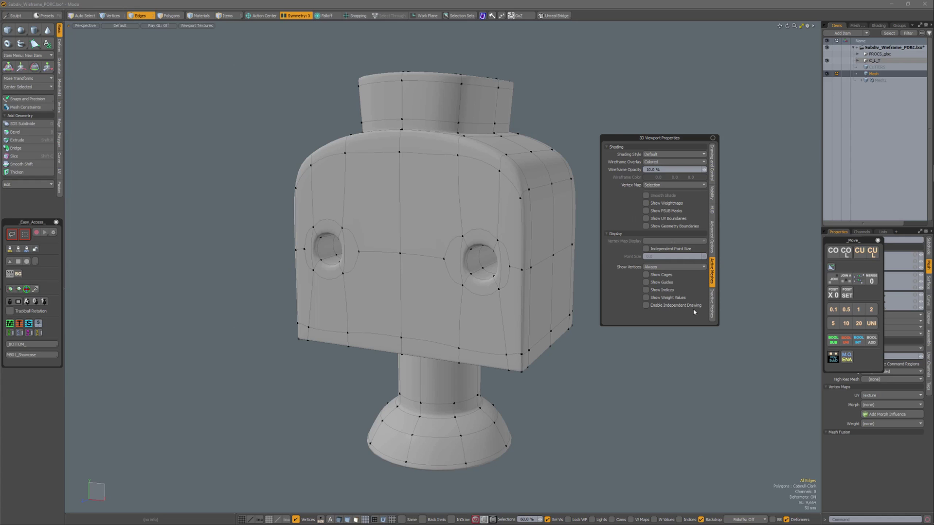
{"action": "left_click", "coordinate": [739, 293]}
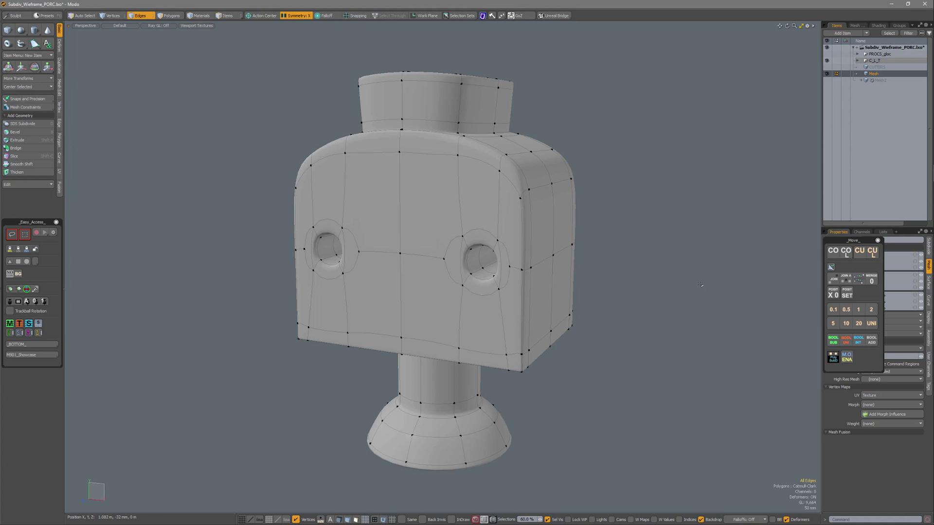
Compare the base mesh with its subdivision switched off and on from several angles.
{"action": "left_click_drag", "start_coordinate": [558, 275], "coordinate": [549, 311], "text": "alt"}
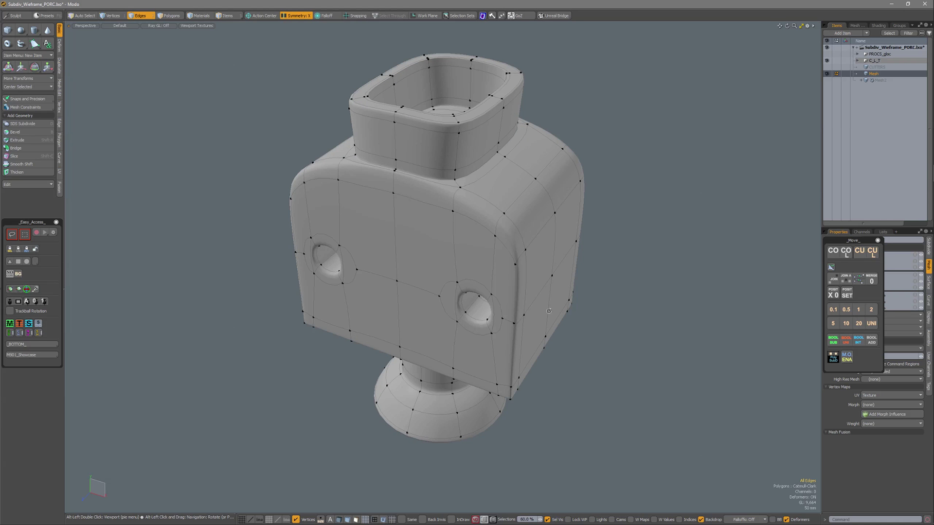
{"action": "key", "text": "Tab"}
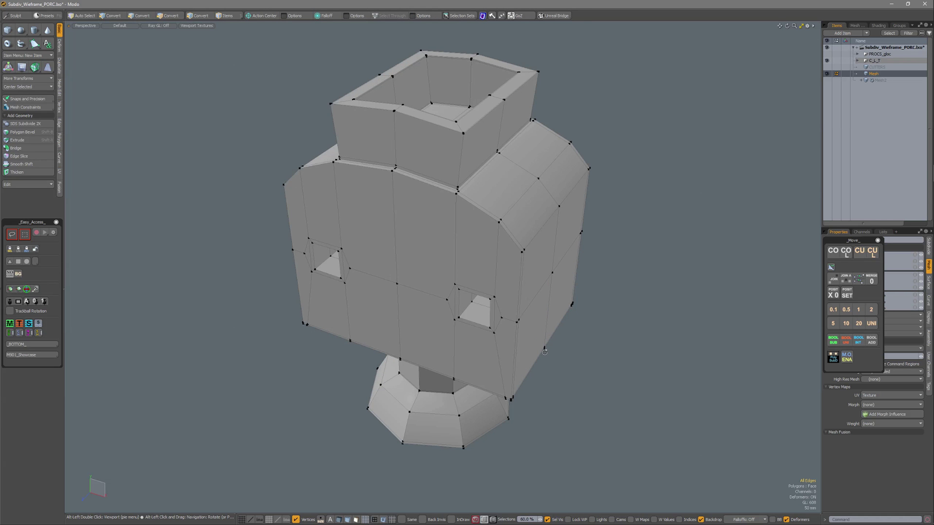
{"action": "left_click_drag", "start_coordinate": [550, 328], "coordinate": [571, 312], "text": "alt"}
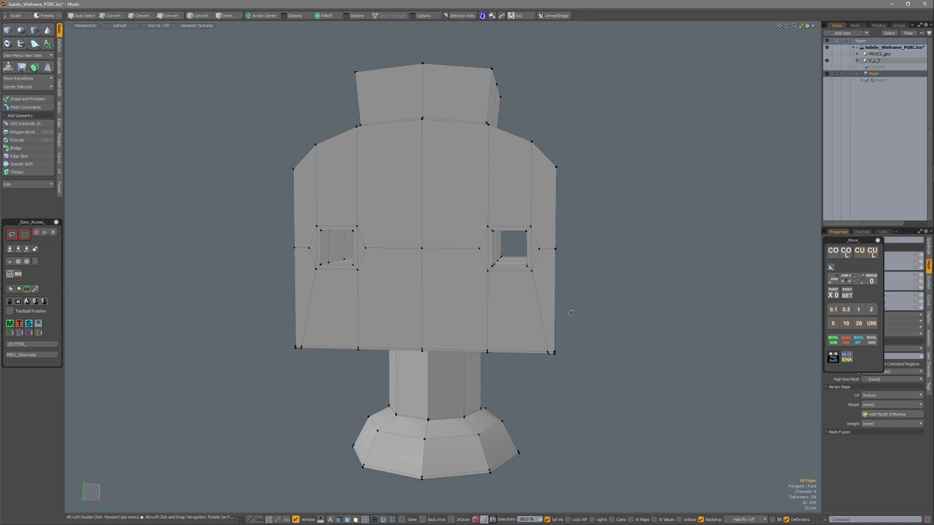
{"action": "key", "text": "Tab"}
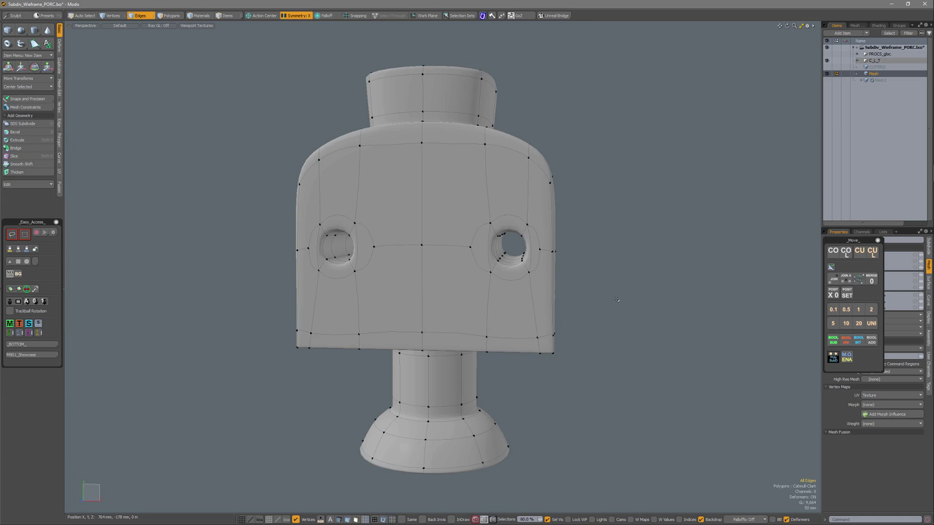
{"action": "left_click_drag", "start_coordinate": [615, 298], "coordinate": [584, 288], "text": "alt"}
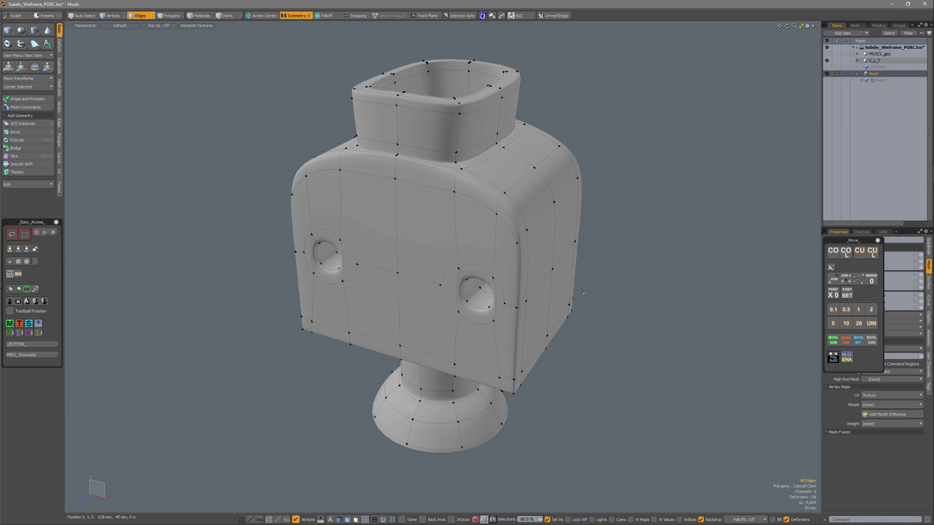
Switch to item selection and check which Draw Style is assigned to the base Mesh item.
{"action": "key", "text": "5"}
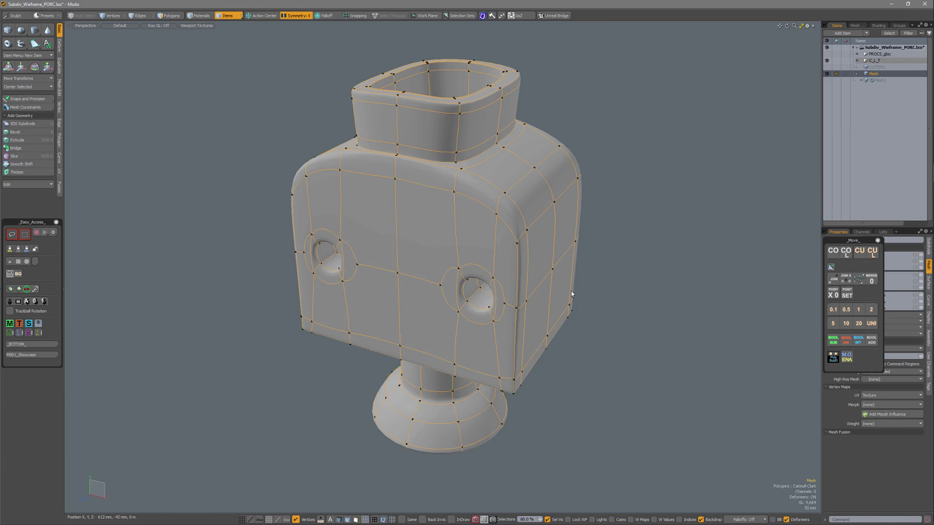
{"action": "right_click", "coordinate": [543, 284]}
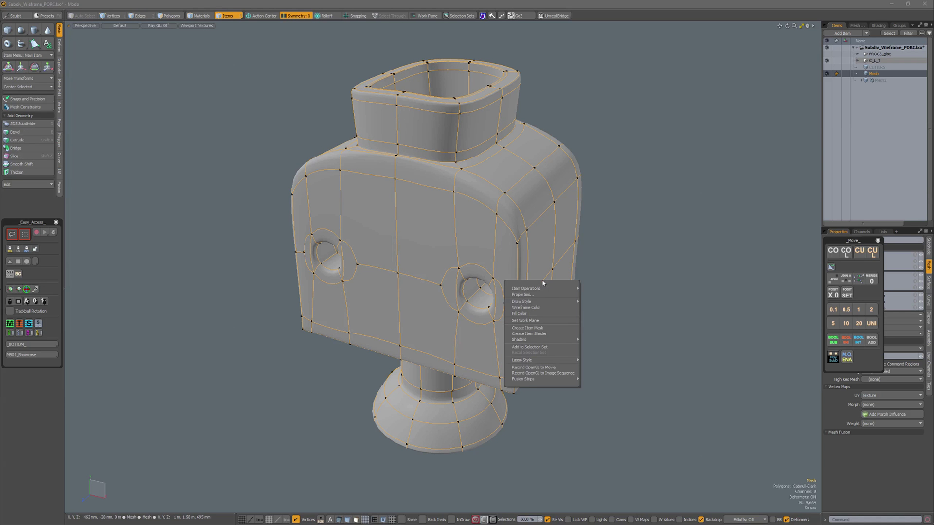
{"action": "mouse_move", "coordinate": [542, 301]}
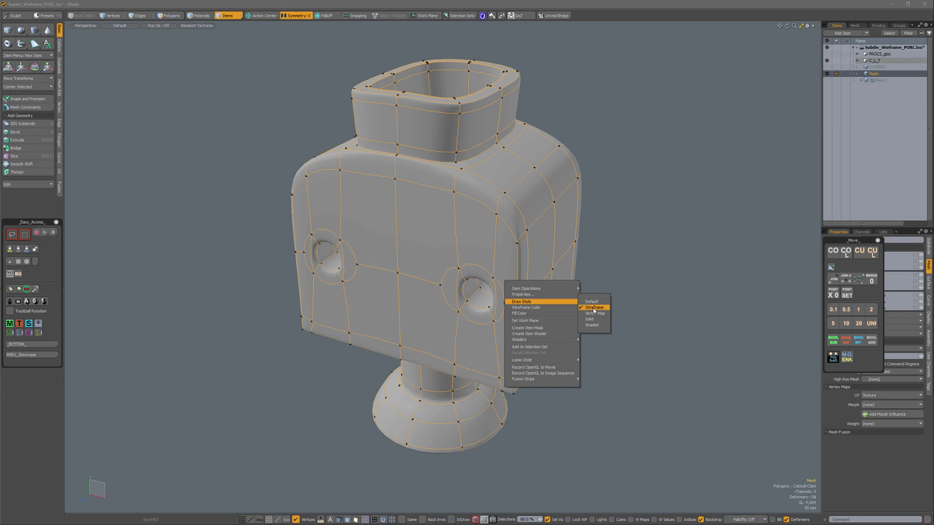
{"action": "left_click", "coordinate": [618, 268]}
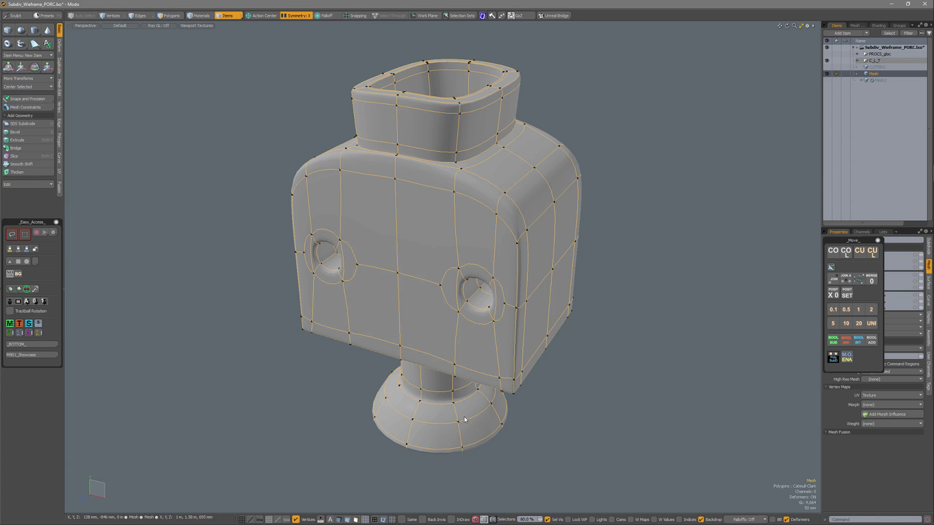
Turn InDraw back on so the base Mesh uses its own wireframe draw style, and deselect the item.
{"action": "left_click", "coordinate": [462, 520]}
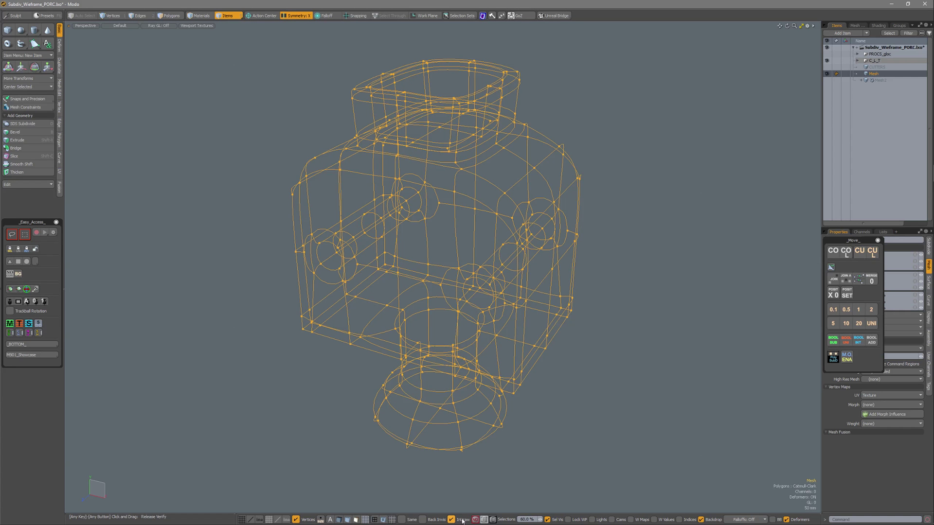
{"action": "left_click", "coordinate": [573, 362]}
{"action": "left_click_drag", "start_coordinate": [532, 326], "coordinate": [537, 311], "text": "alt"}
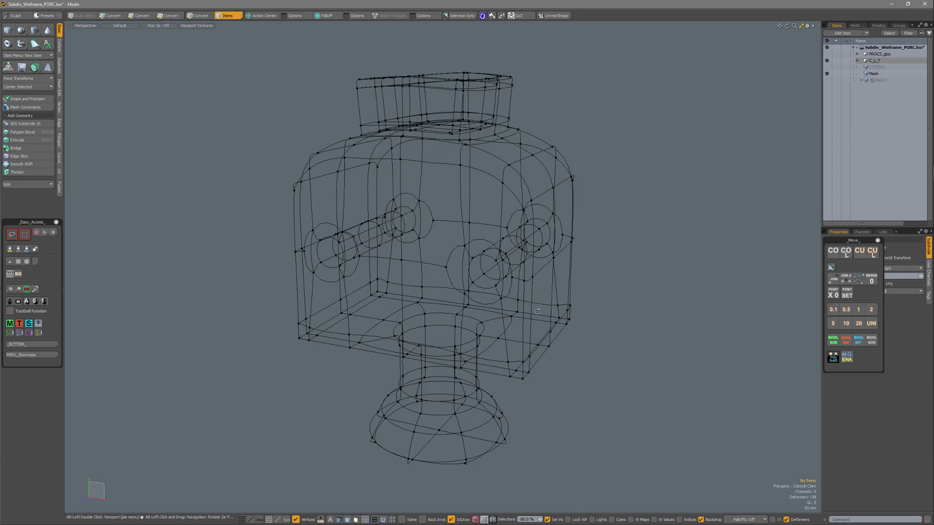
Select the base Mesh, move the floating _Move_ palette aside, and examine the item's draw options in its display properties.
{"action": "left_click", "coordinate": [563, 312]}
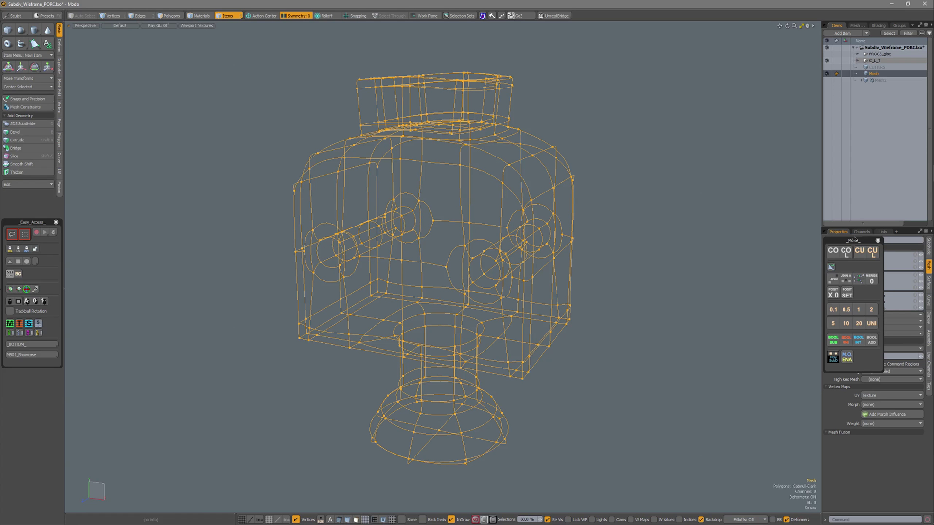
{"action": "left_click_drag", "start_coordinate": [845, 246], "coordinate": [765, 336]}
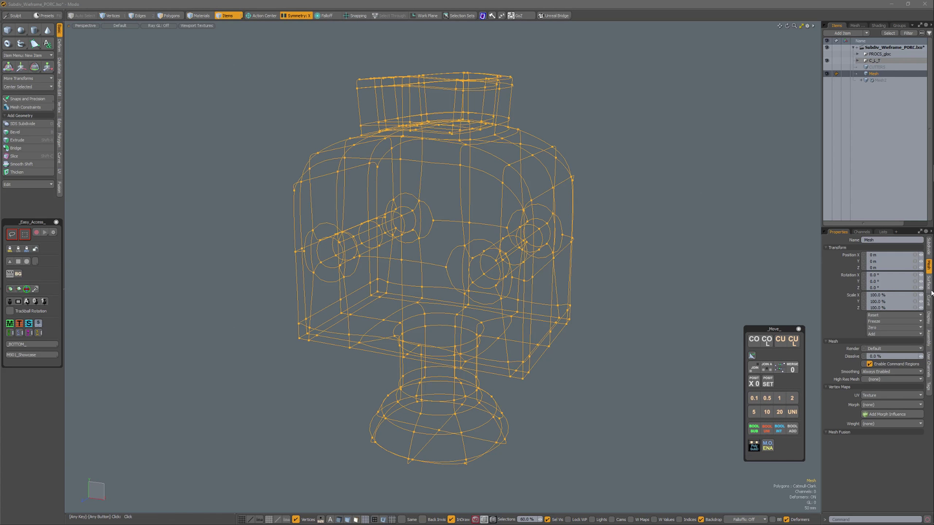
{"action": "left_click", "coordinate": [928, 318]}
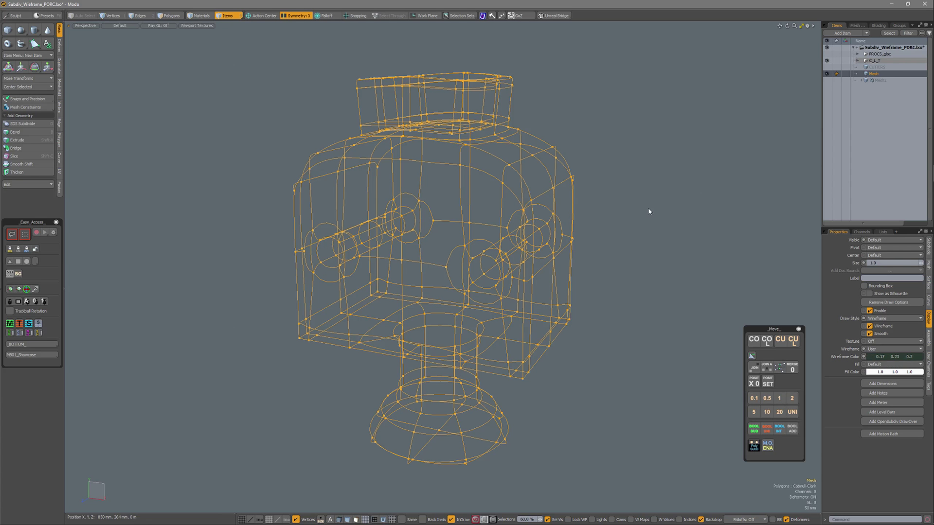
{"action": "left_click", "coordinate": [633, 207]}
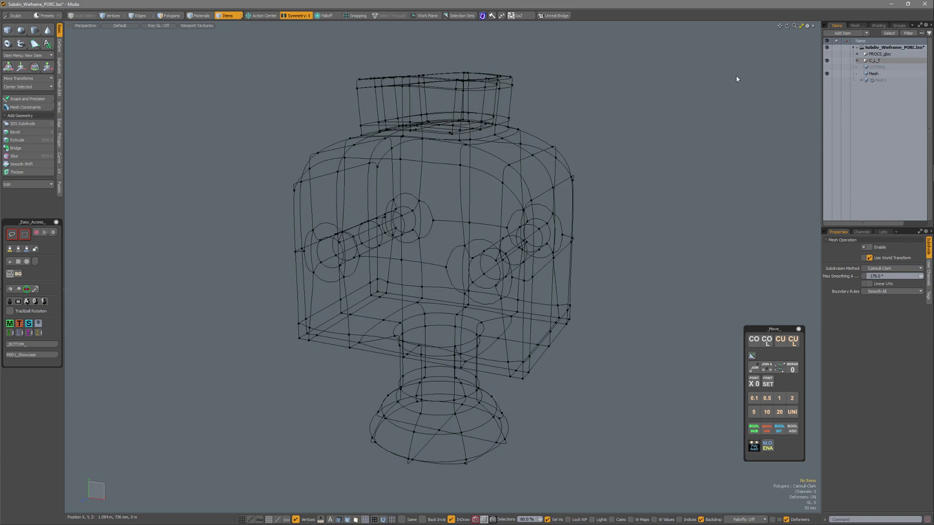
Show Mesh2 with the base Mesh hidden, then open its mesh operations and expand the Merge Meshes sources.
{"action": "left_click", "coordinate": [827, 80]}
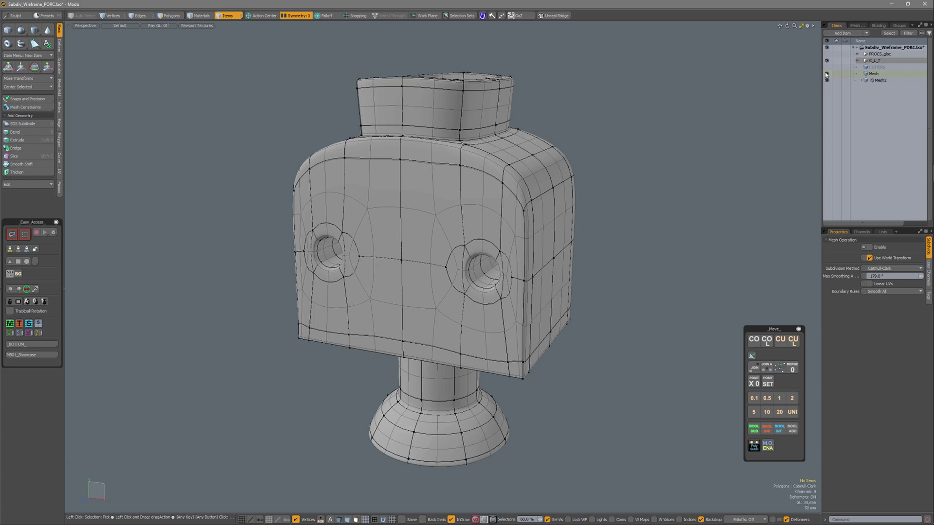
{"action": "left_click", "coordinate": [874, 81]}
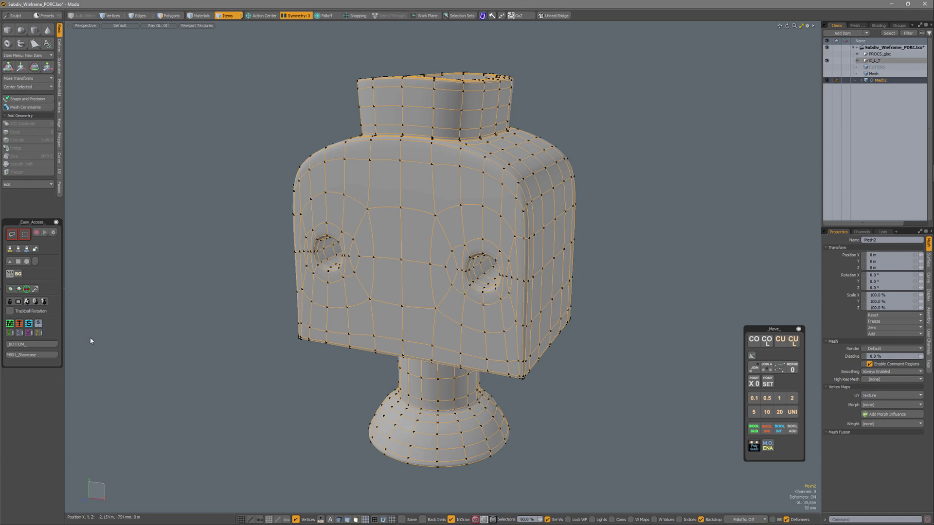
{"action": "left_click", "coordinate": [23, 334]}
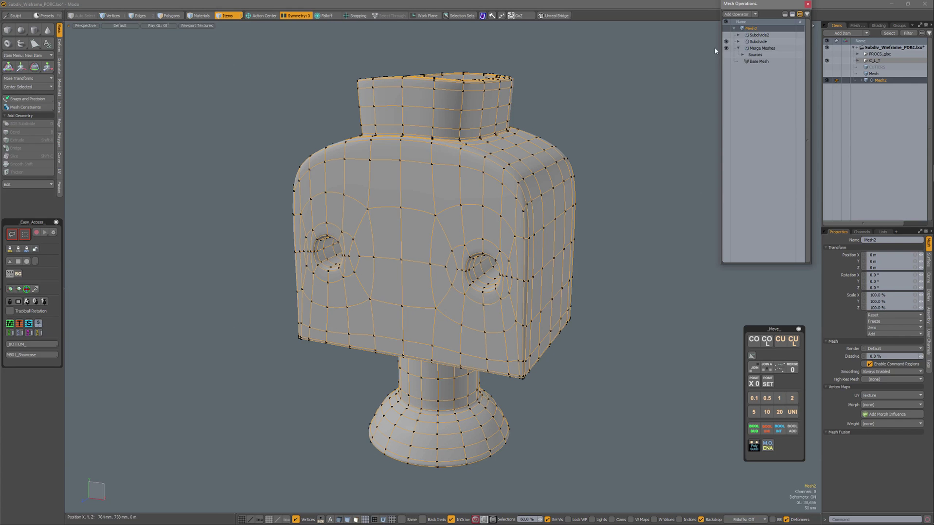
{"action": "left_click", "coordinate": [742, 56]}
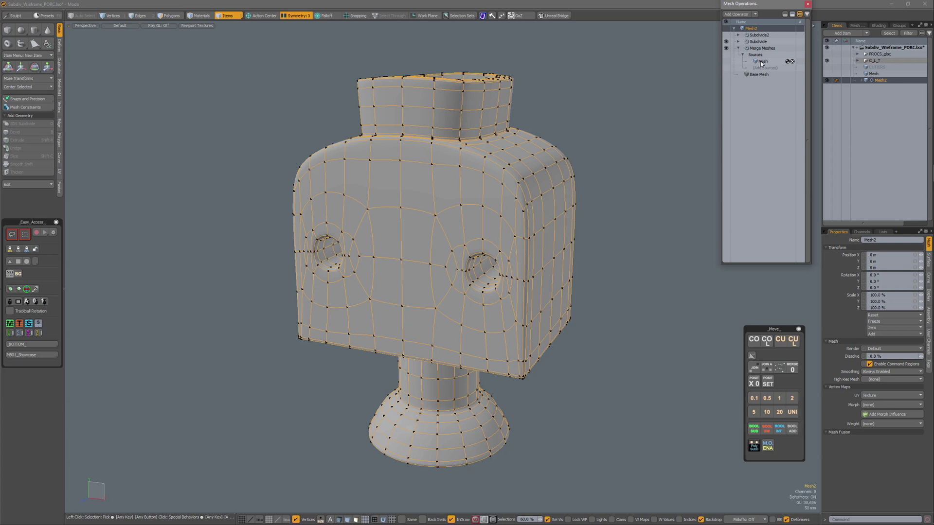
Enable the Subdivide2 operation on Mesh2, deselect the item, and close the mesh operations list.
{"action": "left_click", "coordinate": [726, 35]}
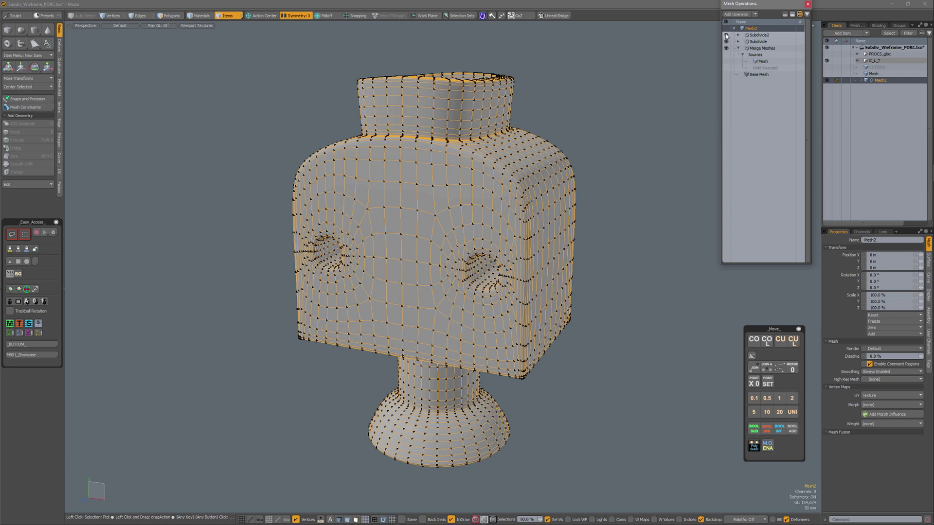
{"action": "left_click", "coordinate": [654, 138]}
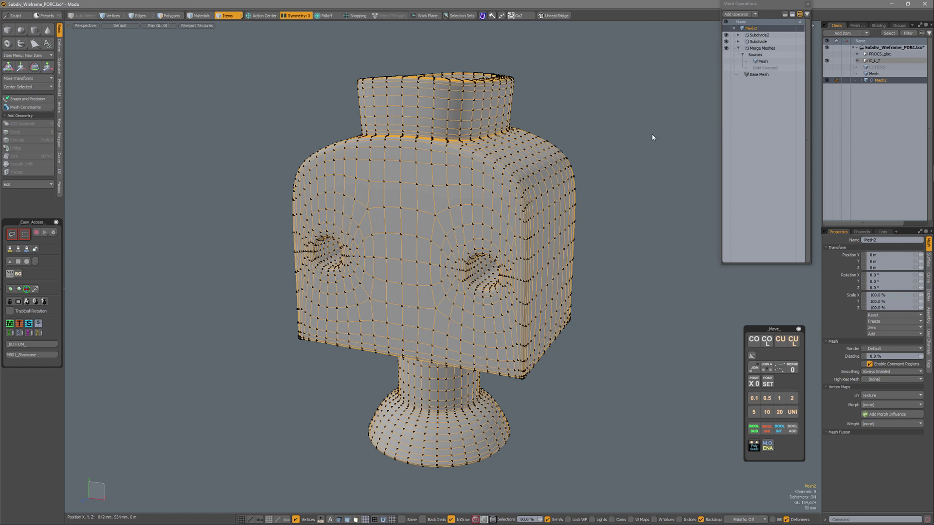
{"action": "left_click_drag", "start_coordinate": [638, 160], "coordinate": [583, 185], "text": "alt"}
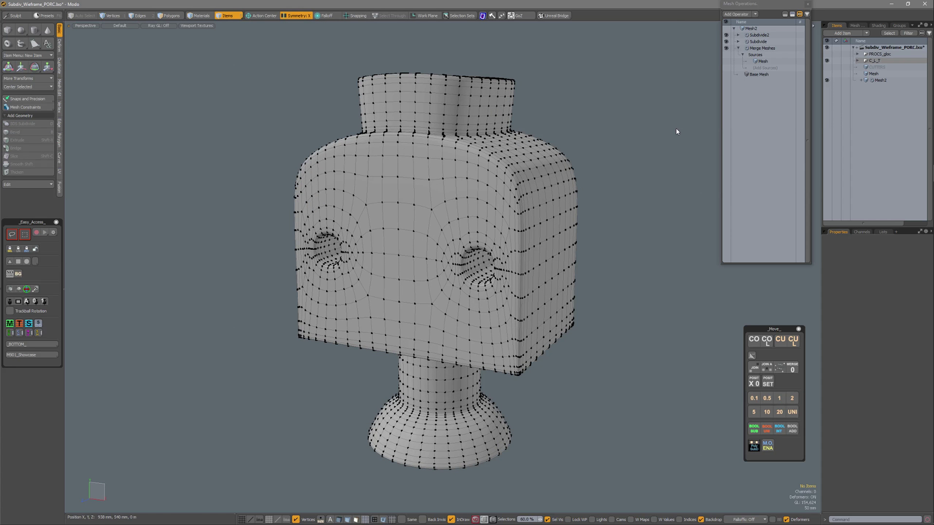
{"action": "left_click", "coordinate": [808, 4]}
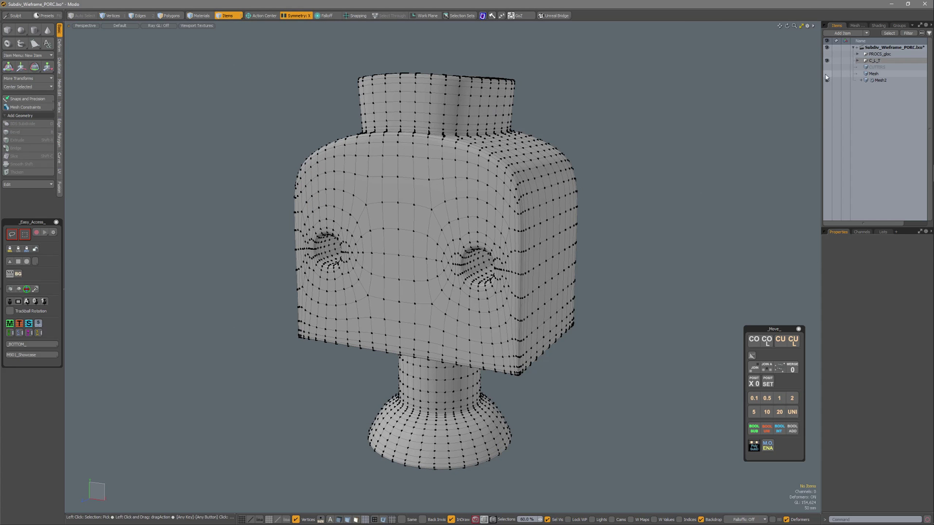
Show the base Mesh together with Mesh2 and select the base Mesh in edge mode.
{"action": "left_click", "coordinate": [878, 81]}
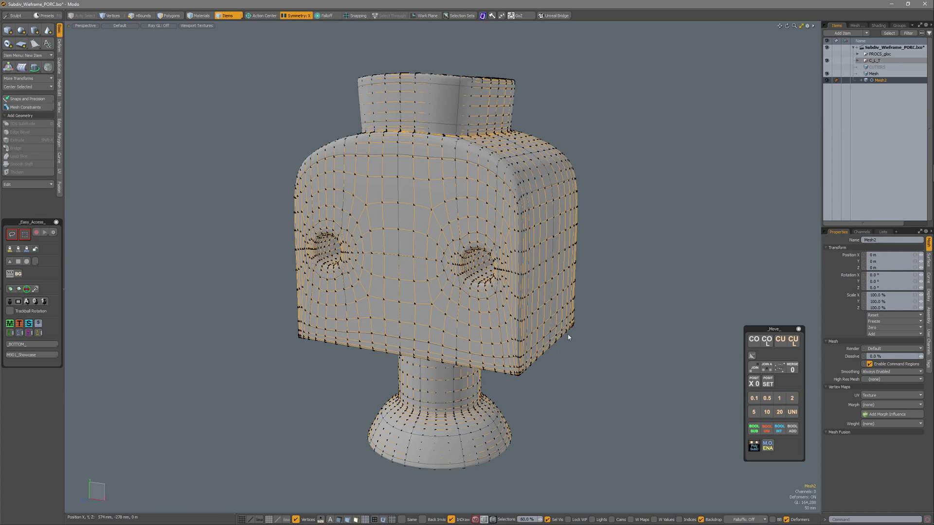
{"action": "left_click", "coordinate": [868, 76]}
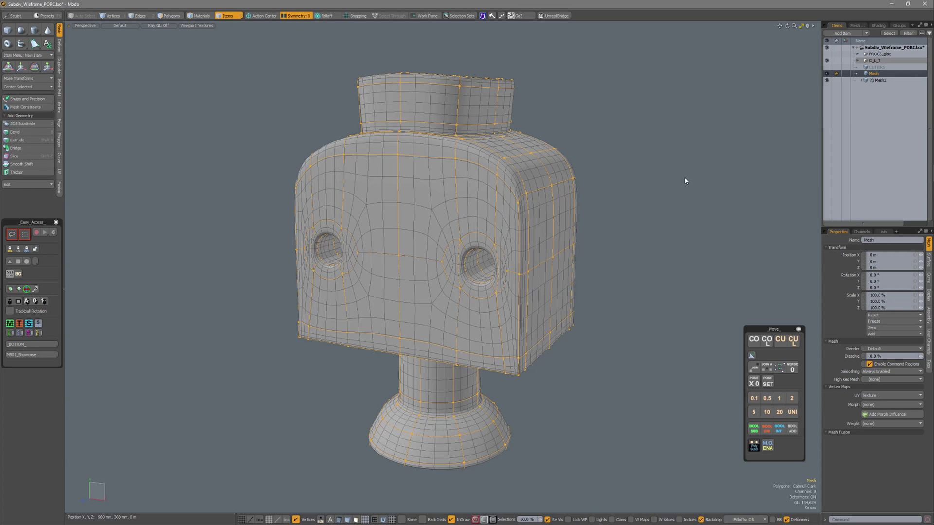
{"action": "key", "text": "2"}
{"action": "left_click_drag", "start_coordinate": [536, 222], "coordinate": [510, 248], "text": "alt"}
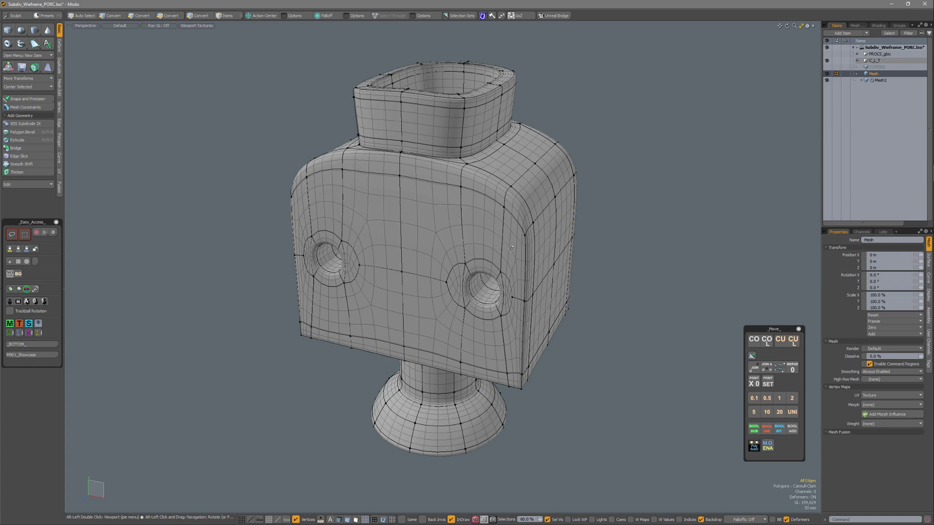
{"action": "key", "text": "2"}
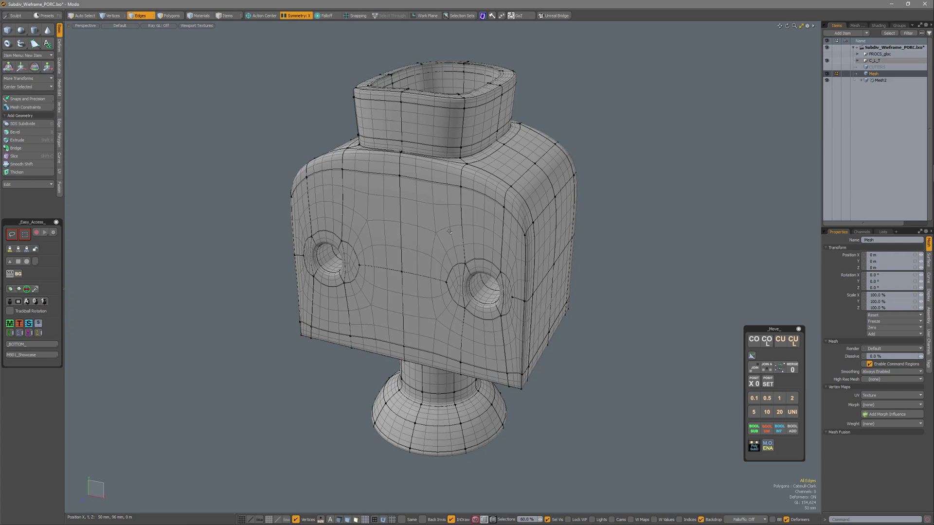
Move the body's side polygons about 184 mm outward along X with symmetry, then drop the tool and clear the selection.
{"action": "key", "text": "3"}
{"action": "mouse_move", "coordinate": [564, 209]}
{"action": "left_mouse_down"}
{"action": "mouse_move", "coordinate": [549, 276]}
{"action": "mouse_move", "coordinate": [617, 287]}
{"action": "left_mouse_up"}
{"action": "key", "text": "w"}
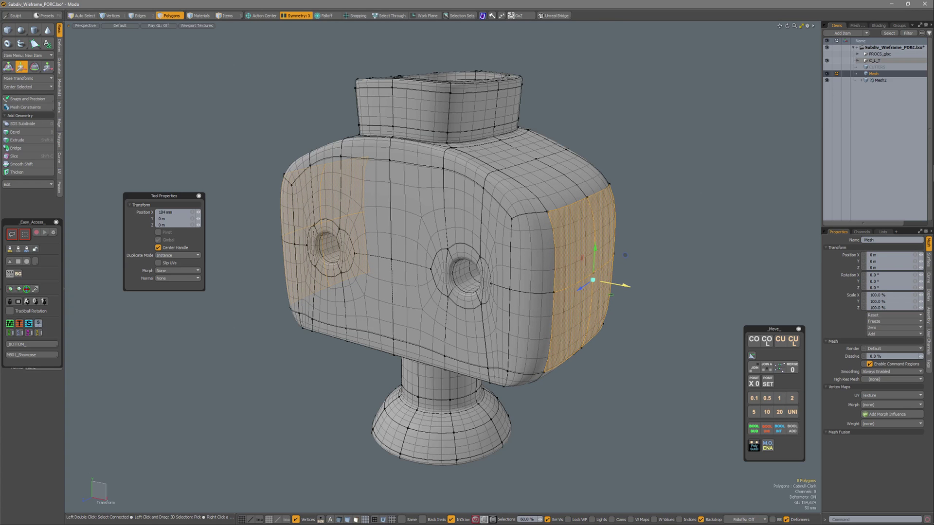
{"action": "key", "text": "space"}
{"action": "left_click", "coordinate": [654, 233]}
{"action": "left_click_drag", "start_coordinate": [614, 264], "coordinate": [562, 243], "text": "alt"}
{"action": "key", "text": "3"}
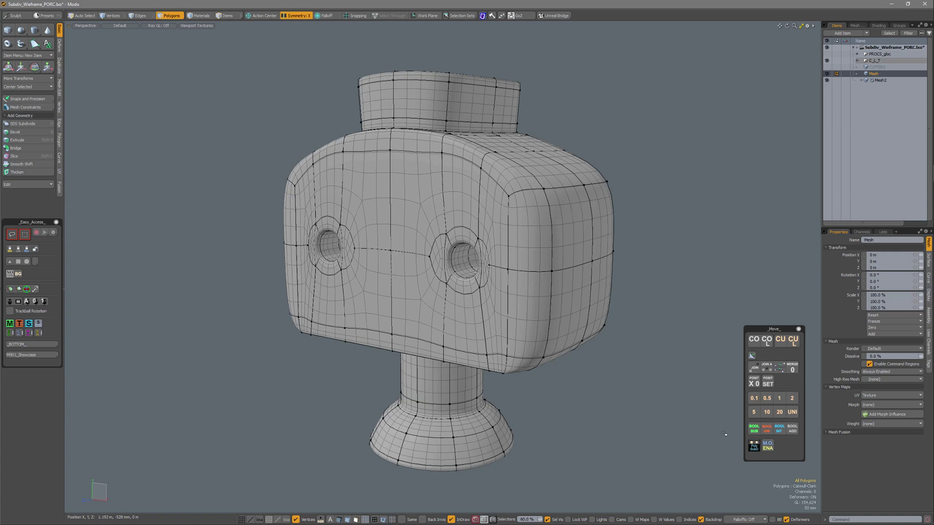
Disable the Subdivide2 mesh operation on Mesh2 with the M.O. ENA toggle.
{"action": "left_click", "coordinate": [769, 447]}
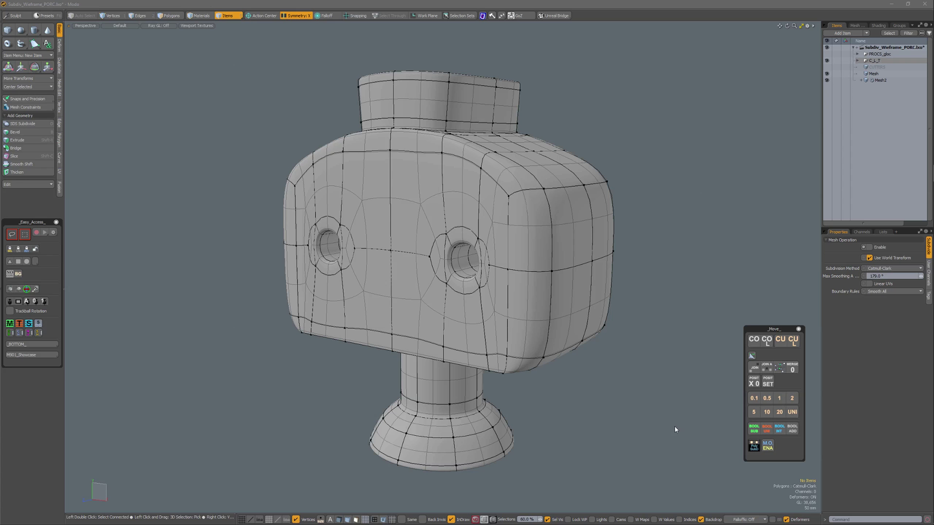
{"action": "left_click", "coordinate": [593, 257]}
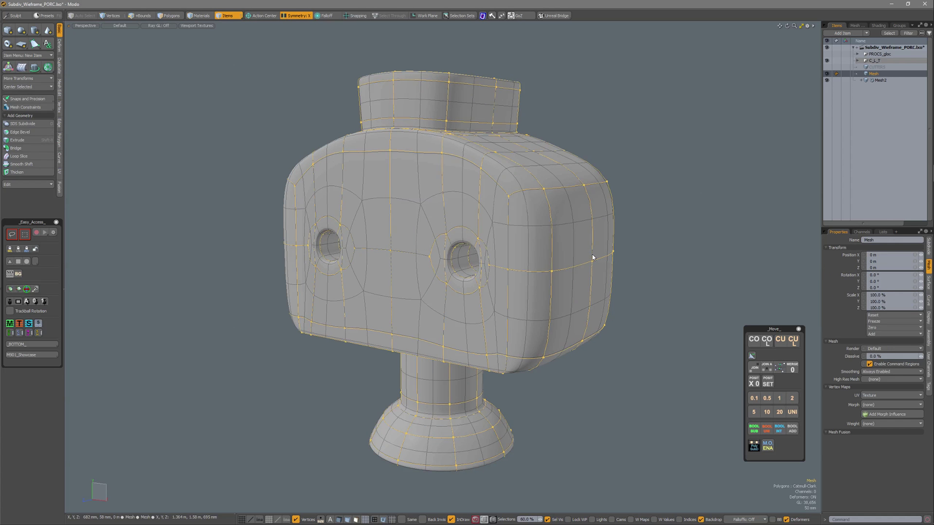
{"action": "key", "text": "3"}
{"action": "left_click_drag", "start_coordinate": [604, 244], "coordinate": [600, 285]}
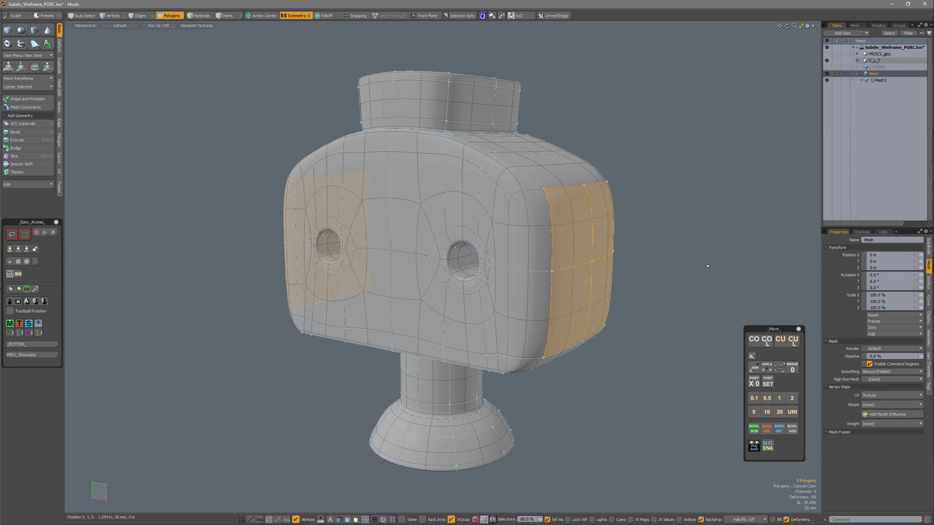
Undo the outward move of the body's side polygons and the disabling of Subdivide2.
{"action": "key", "text": "ctrl+z"}
{"action": "key", "text": "ctrl+z"}
{"action": "key", "text": "ctrl+z"}
{"action": "key", "text": "ctrl+z"}
{"action": "key", "text": "ctrl+z"}
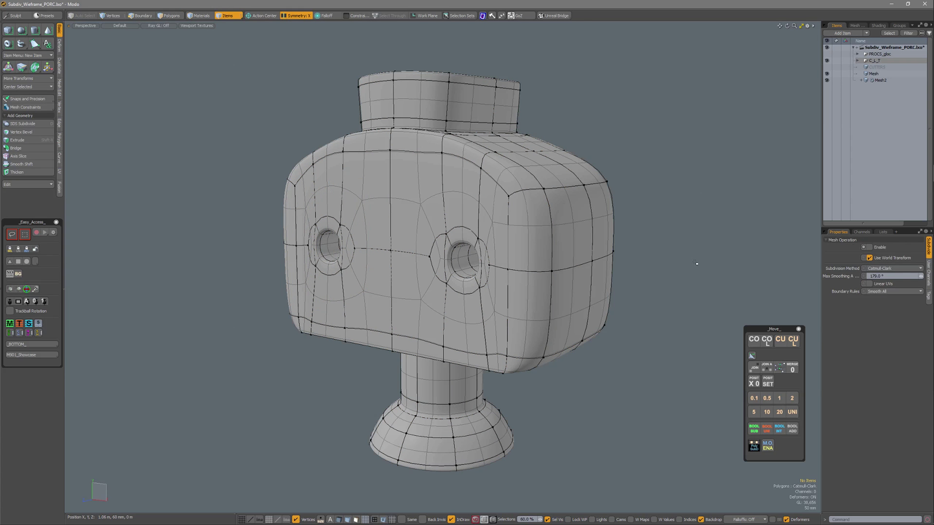
{"action": "key", "text": "Delete"}
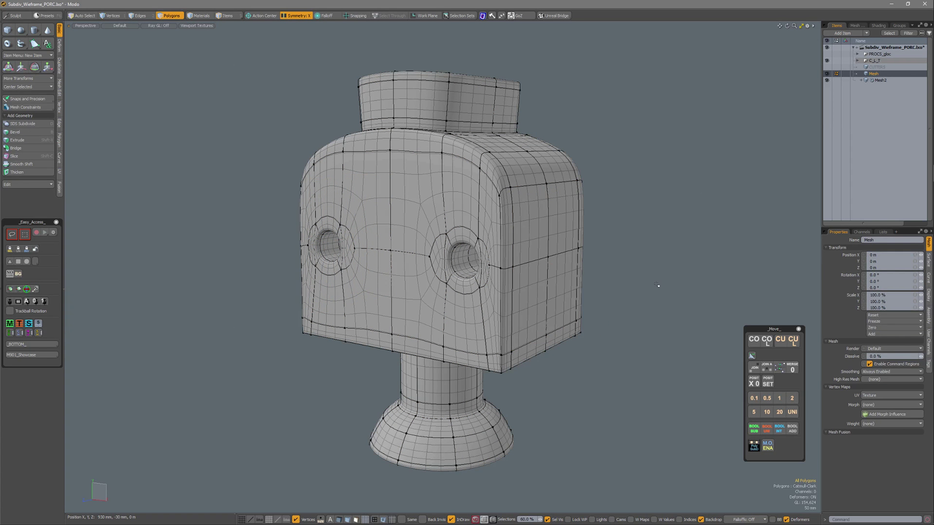
Disable Subdivide2, move the base Mesh's side polygons outward along X with symmetry, and clear the selection.
{"action": "left_click", "coordinate": [768, 448]}
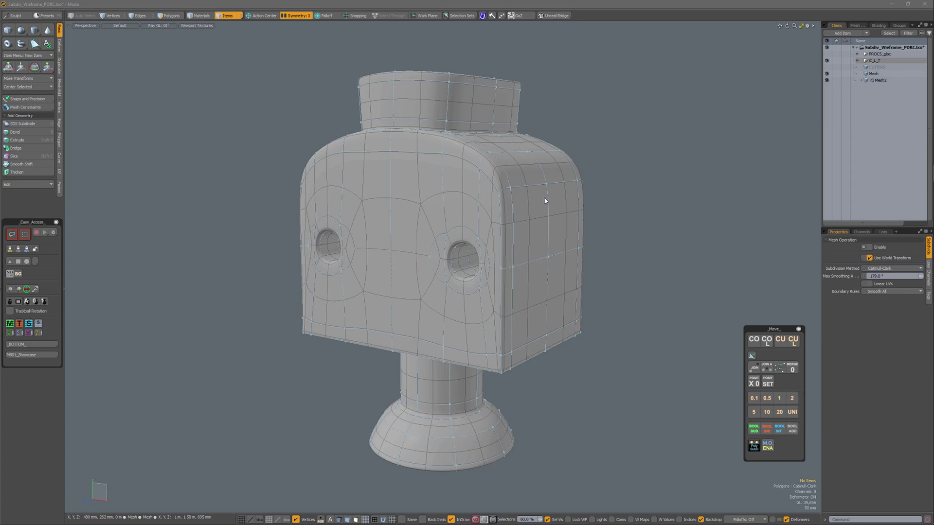
{"action": "left_click", "coordinate": [550, 252]}
{"action": "key", "text": "3"}
{"action": "key", "text": "ctrl+z"}
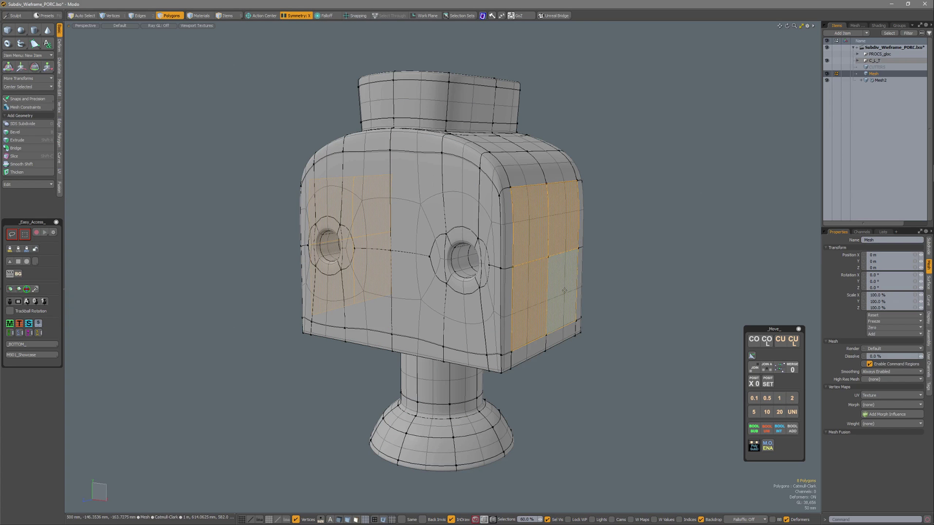
{"action": "key", "text": "w"}
{"action": "left_click_drag", "start_coordinate": [569, 271], "coordinate": [588, 261]}
{"action": "key", "text": "space"}
{"action": "left_click", "coordinate": [647, 230]}
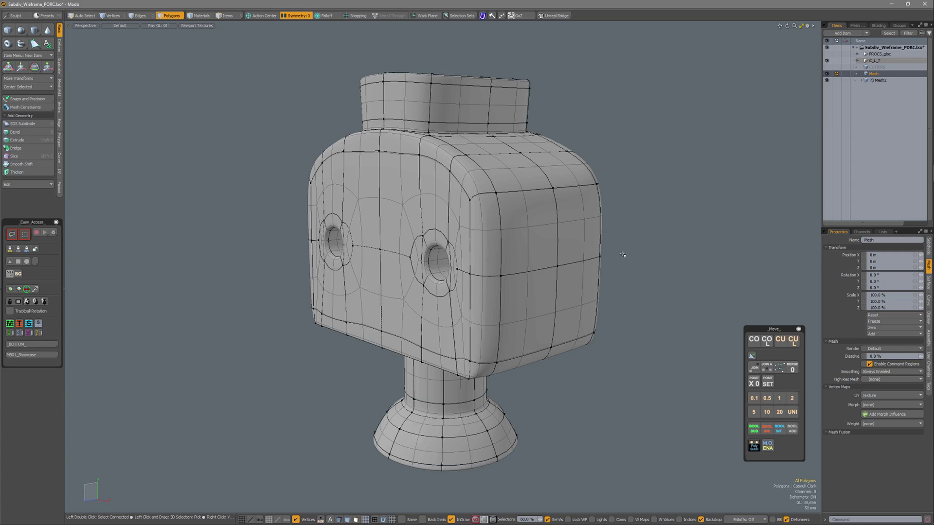
Isolate the base Mesh with the command history open to read the layer.hideUnselected mesh001 0 command, and close the history.
{"action": "key", "text": "F5"}
{"action": "left_click_drag", "start_coordinate": [200, 72], "coordinate": [195, 69]}
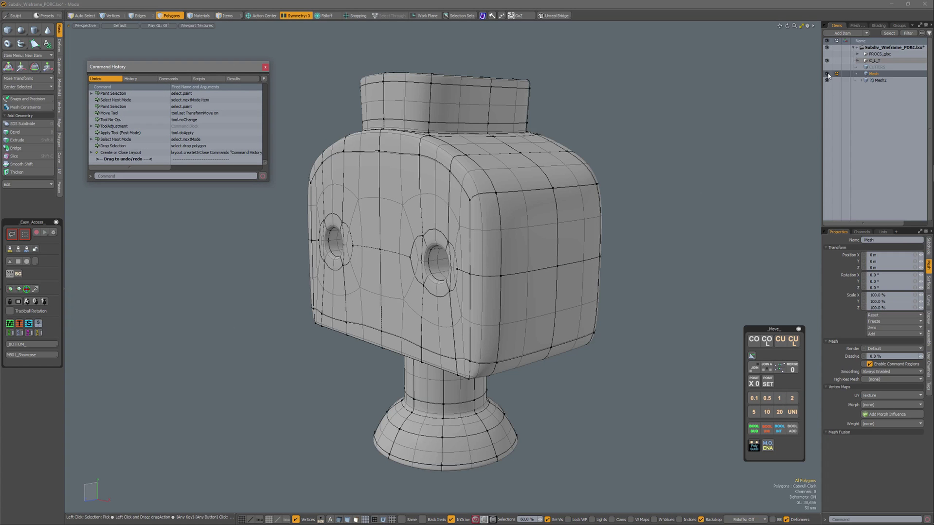
{"action": "key", "text": "ctrl"}
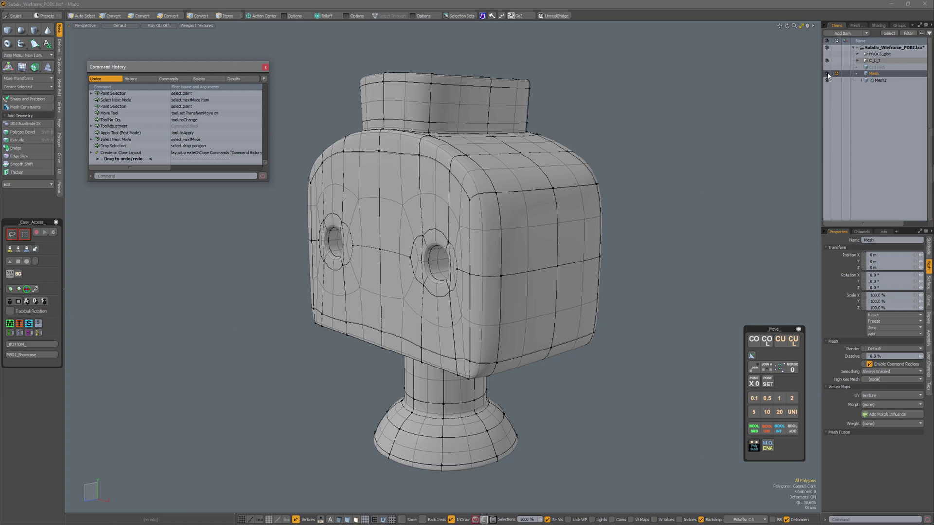
{"action": "left_click", "coordinate": [827, 73], "text": "ctrl"}
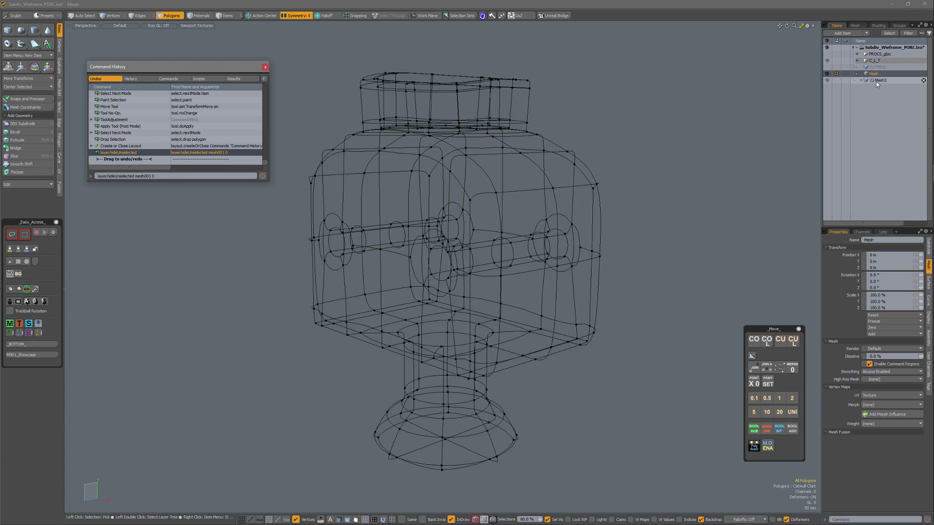
{"action": "left_click", "coordinate": [265, 67]}
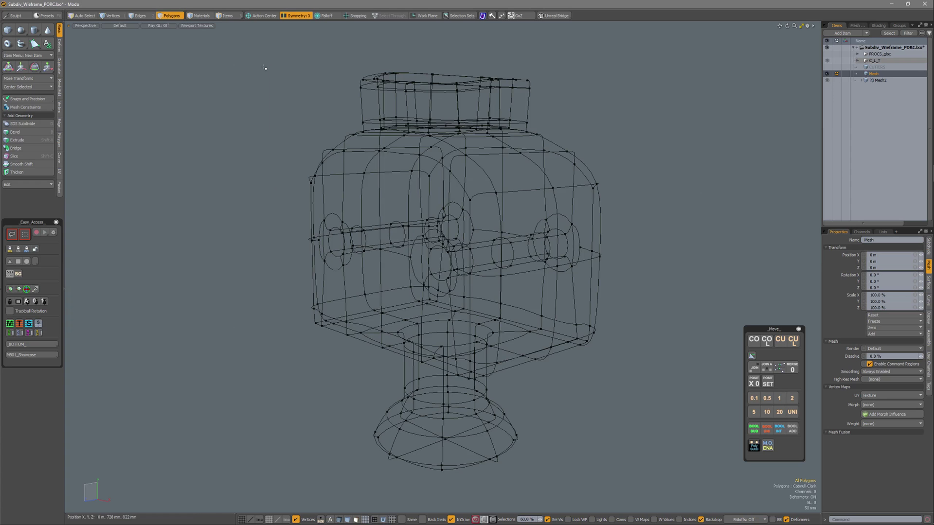
Compare the model by toggling item visibility between the base Mesh and Mesh2 together and Mesh2 alone.
{"action": "key", "text": "alt+h"}
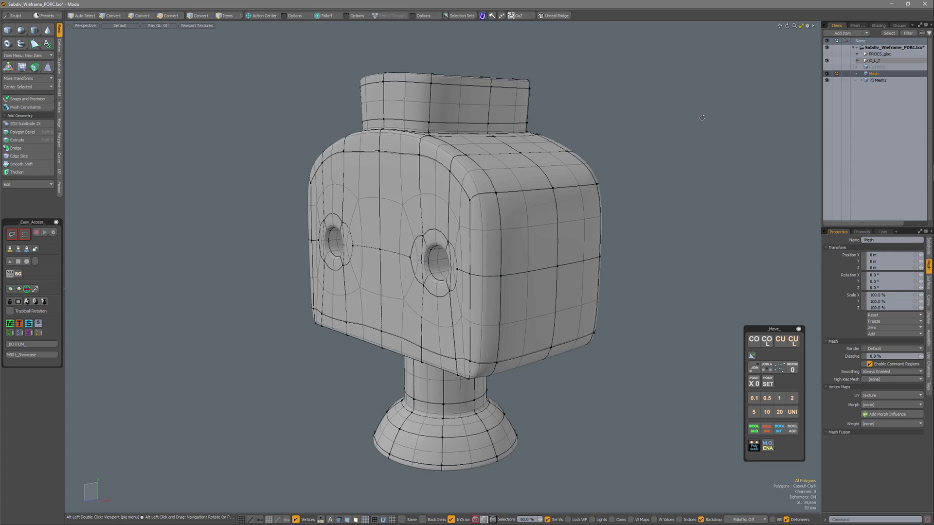
{"action": "key", "text": "ctrl+z"}
{"action": "key", "text": "ctrl+z"}
{"action": "key", "text": "h"}
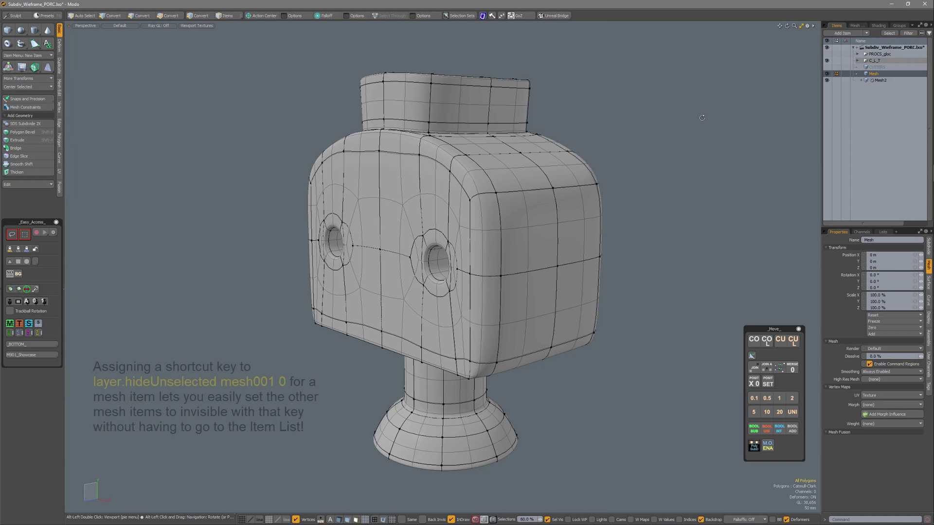
{"action": "key", "text": "shift+h"}
{"action": "key", "text": "shift+h"}
{"action": "key", "text": "h"}
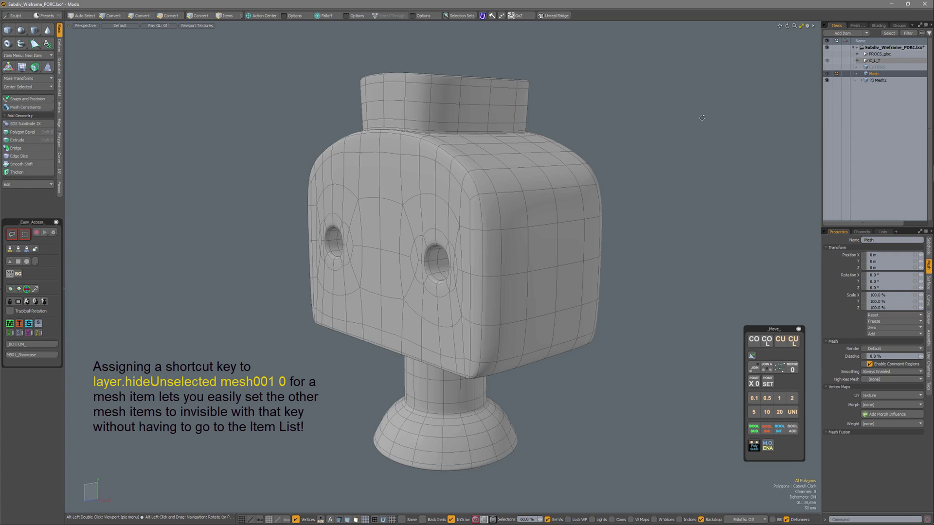
{"action": "key", "text": "h"}
{"action": "key", "text": "h"}
Preview Mesh2 alone with Subdivide2 enabled and disable the operation again.
{"action": "left_click", "coordinate": [767, 449]}
{"action": "left_click_drag", "start_coordinate": [560, 261], "coordinate": [625, 255], "text": "alt"}
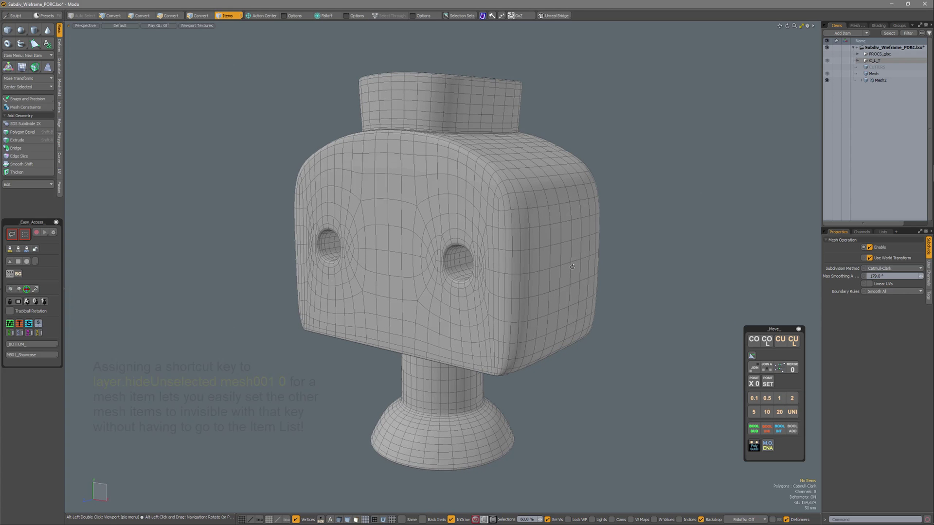
{"action": "left_click", "coordinate": [770, 448]}
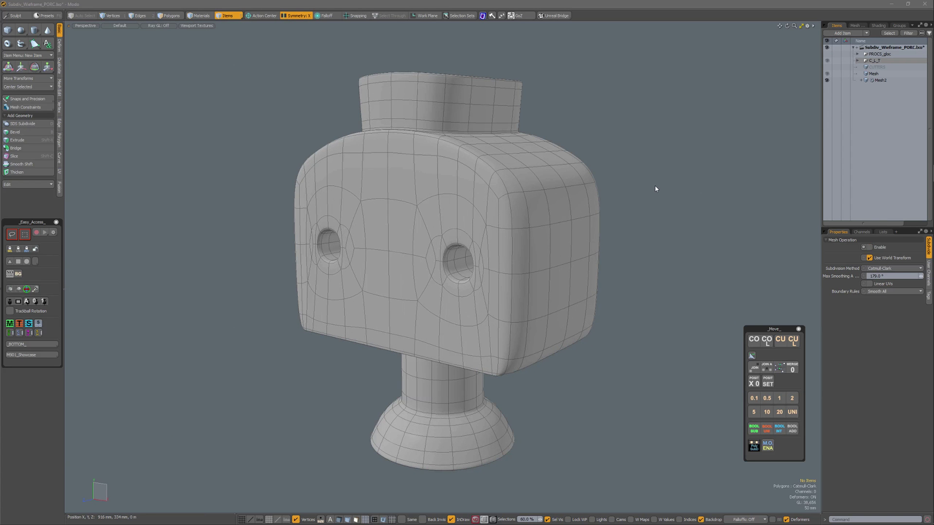
Isolate the base Mesh and inspect its unsubdivided cage with InDraw off and on, restoring its Catmull-Clark subdivision.
{"action": "key", "text": "alt+h"}
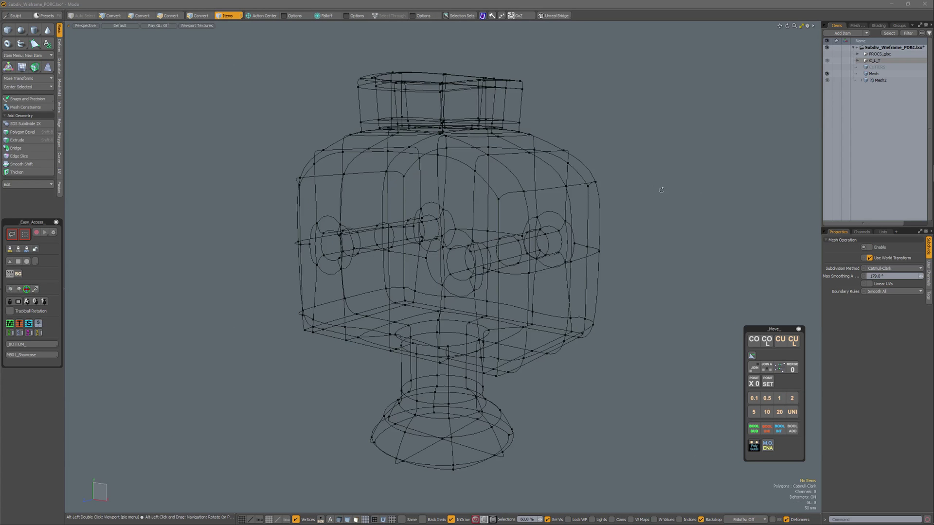
{"action": "left_click_drag", "start_coordinate": [551, 234], "coordinate": [638, 207], "text": "alt"}
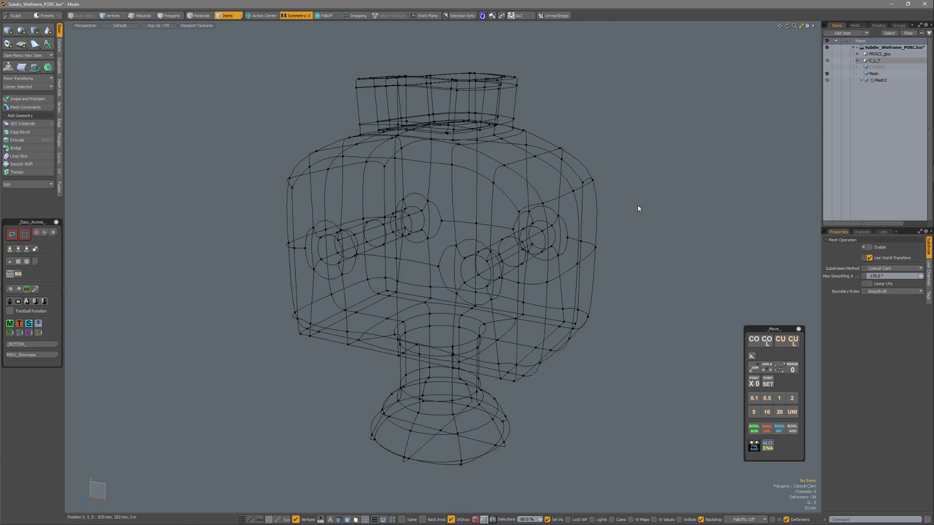
{"action": "key", "text": "Tab"}
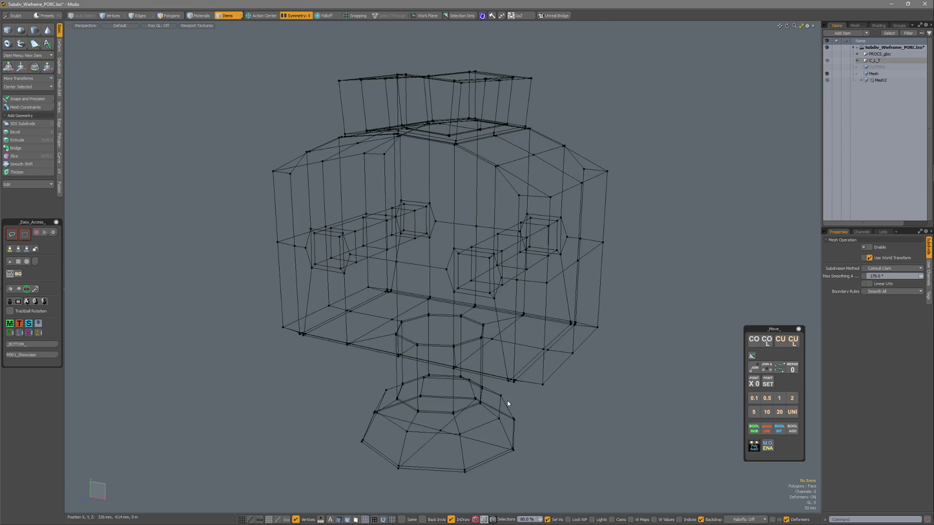
{"action": "left_click", "coordinate": [462, 519]}
{"action": "mouse_move", "coordinate": [552, 289]}
{"action": "left_mouse_down", "text": "alt"}
{"action": "mouse_move", "coordinate": [614, 238]}
{"action": "mouse_move", "coordinate": [600, 268]}
{"action": "mouse_move", "coordinate": [537, 277]}
{"action": "mouse_move", "coordinate": [557, 282]}
{"action": "left_mouse_up", "text": "alt"}
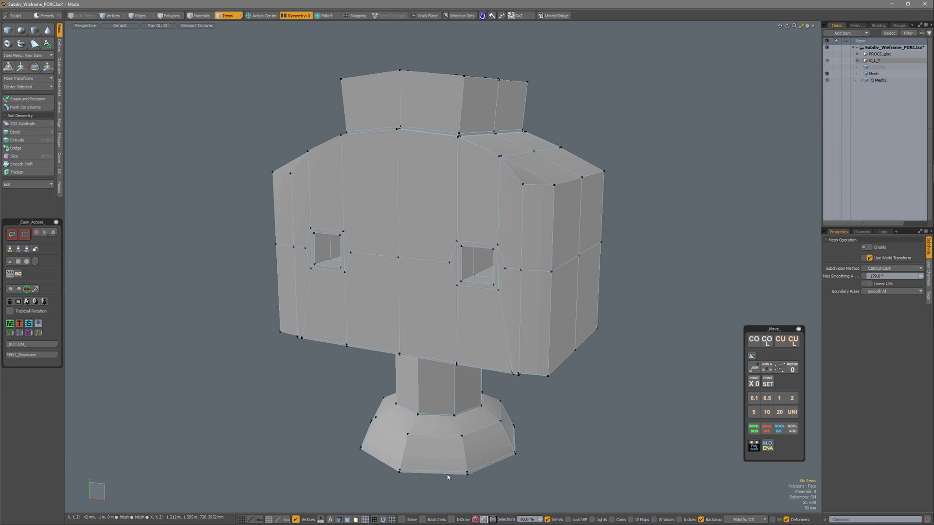
{"action": "left_click", "coordinate": [461, 520]}
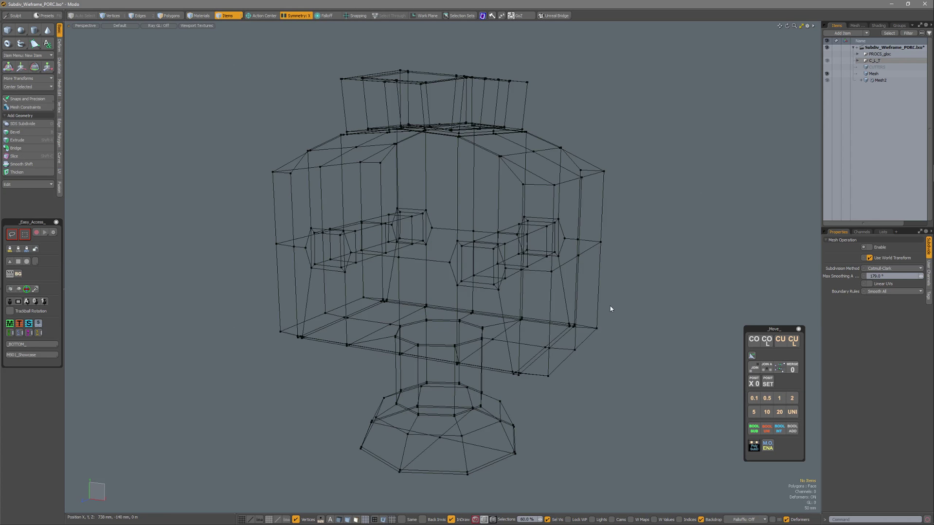
{"action": "key", "text": "Tab"}
Show Mesh2 together with the base Mesh and enable Subdivide2.
{"action": "key", "text": "F4"}
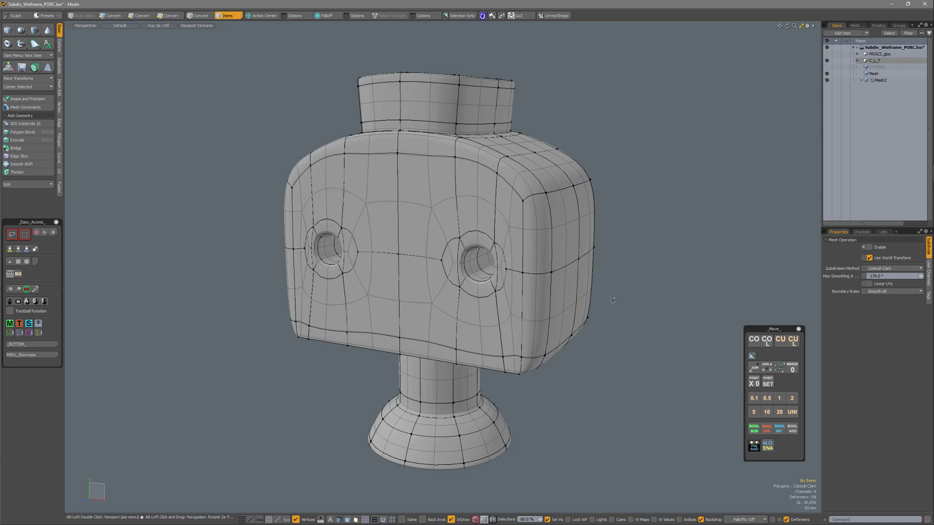
{"action": "mouse_move", "coordinate": [616, 308]}
{"action": "left_mouse_down", "text": "alt"}
{"action": "mouse_move", "coordinate": [594, 259]}
{"action": "mouse_move", "coordinate": [619, 258]}
{"action": "left_mouse_up", "text": "alt"}
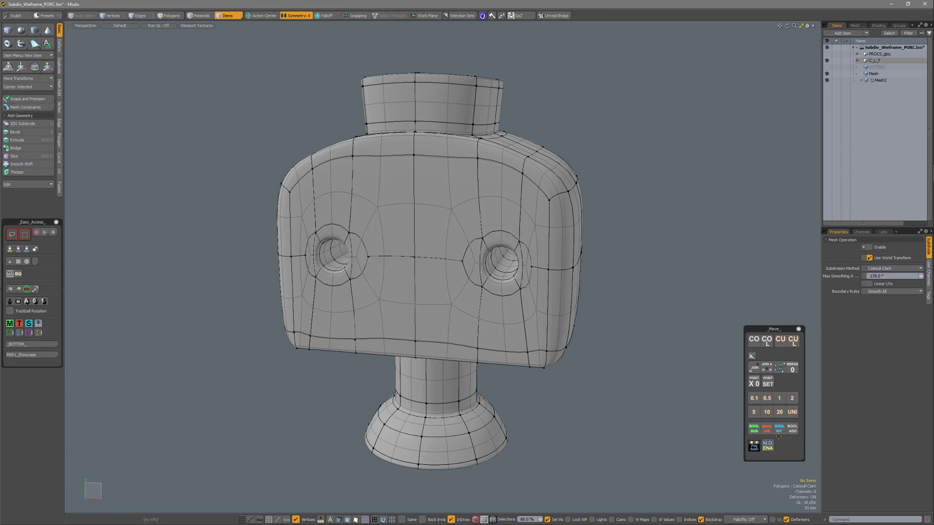
{"action": "left_click", "coordinate": [767, 447]}
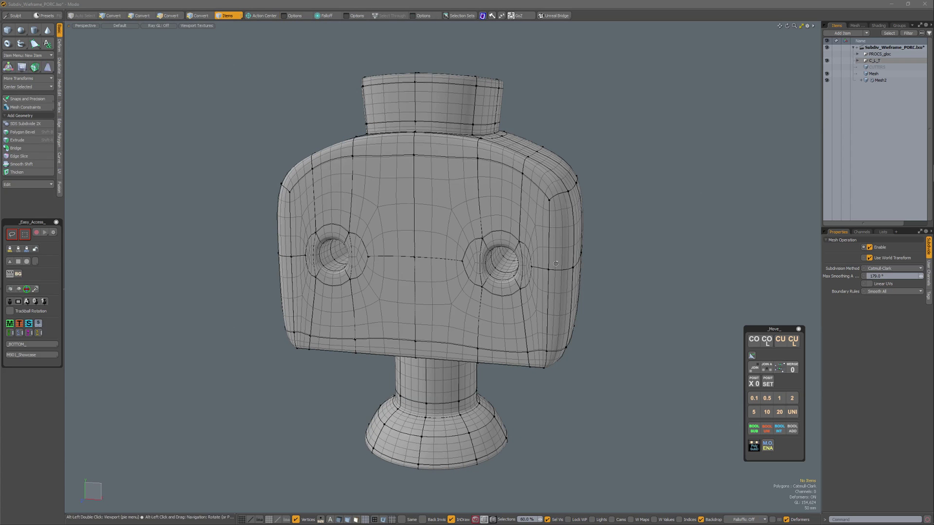
Connect the upper-middle and center-front vertices on the body's side with a diagonal edge, and enable Subdivide2 to preview it.
{"action": "left_click_drag", "start_coordinate": [554, 290], "coordinate": [541, 267], "text": "alt"}
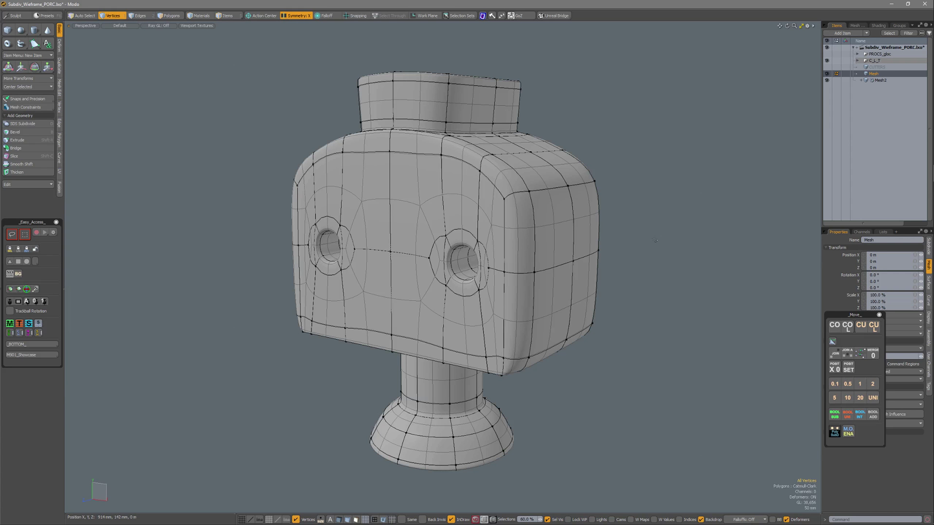
{"action": "left_click", "coordinate": [567, 187]}
{"action": "key", "text": "p"}
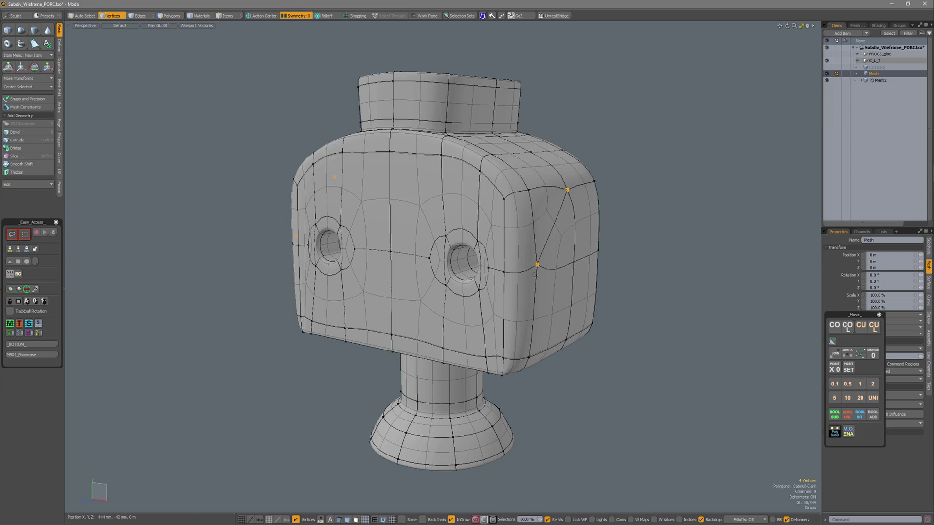
{"action": "left_click", "coordinate": [637, 255]}
{"action": "left_click_drag", "start_coordinate": [638, 255], "coordinate": [568, 252], "text": "alt"}
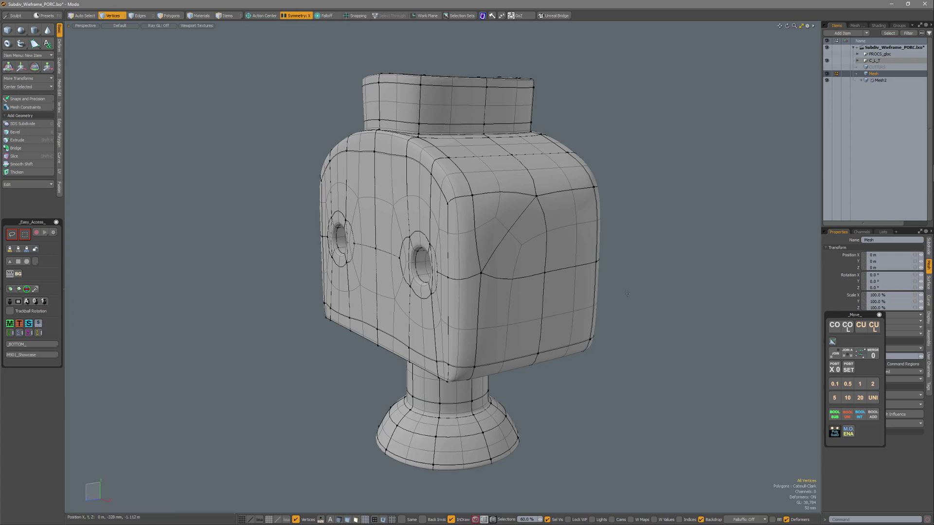
{"action": "left_click", "coordinate": [848, 432]}
{"action": "left_click_drag", "start_coordinate": [671, 322], "coordinate": [640, 304], "text": "alt"}
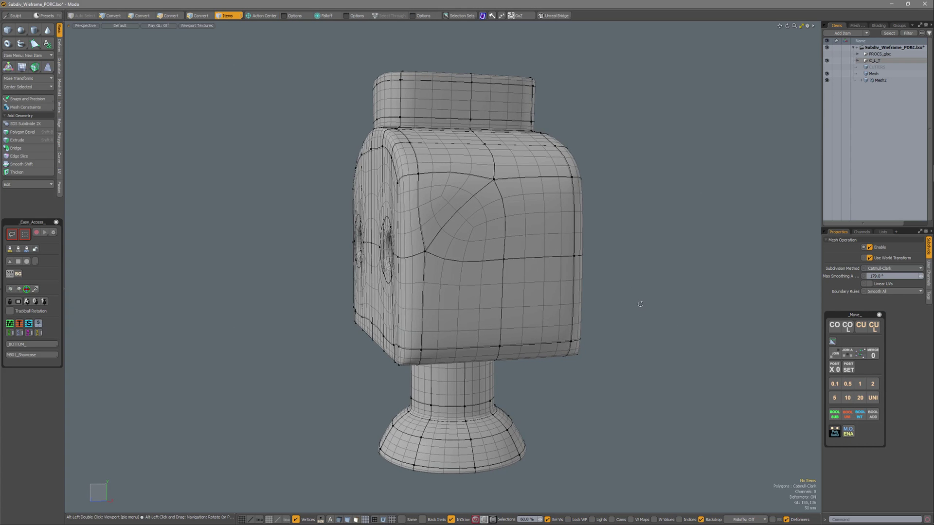
Select the base Mesh in edge mode and pick the rear horizontal edge across the body's side.
{"action": "left_click", "coordinate": [543, 259]}
{"action": "key", "text": "1"}
{"action": "key", "text": "2"}
{"action": "left_click", "coordinate": [543, 258]}
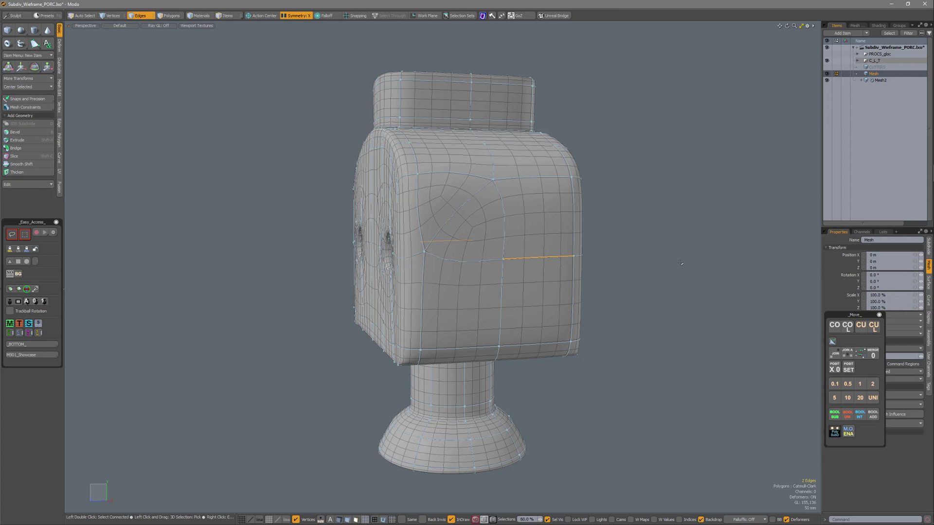
{"action": "left_click_drag", "start_coordinate": [680, 263], "coordinate": [535, 174], "text": "alt"}
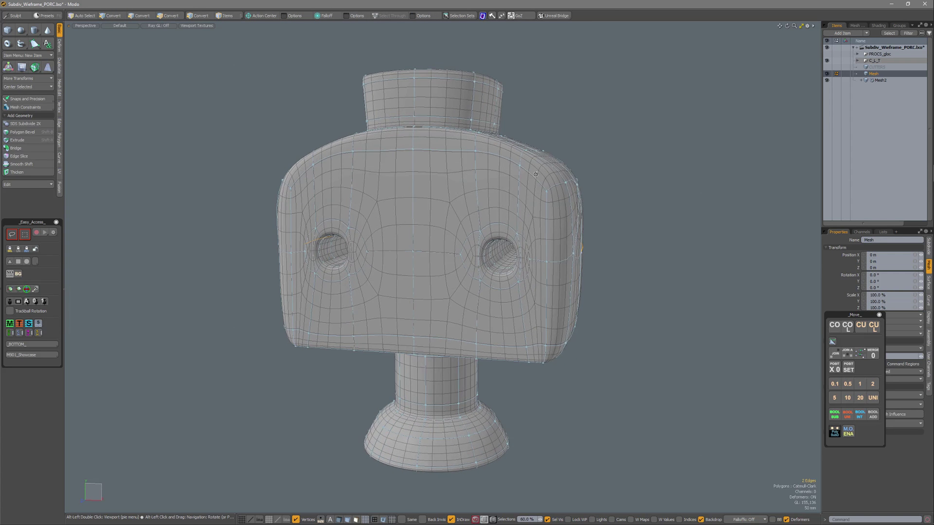
Try removing the vertical edge above the front hole with symmetry, undo the removal, and clear the edge selection.
{"action": "left_click", "coordinate": [518, 190]}
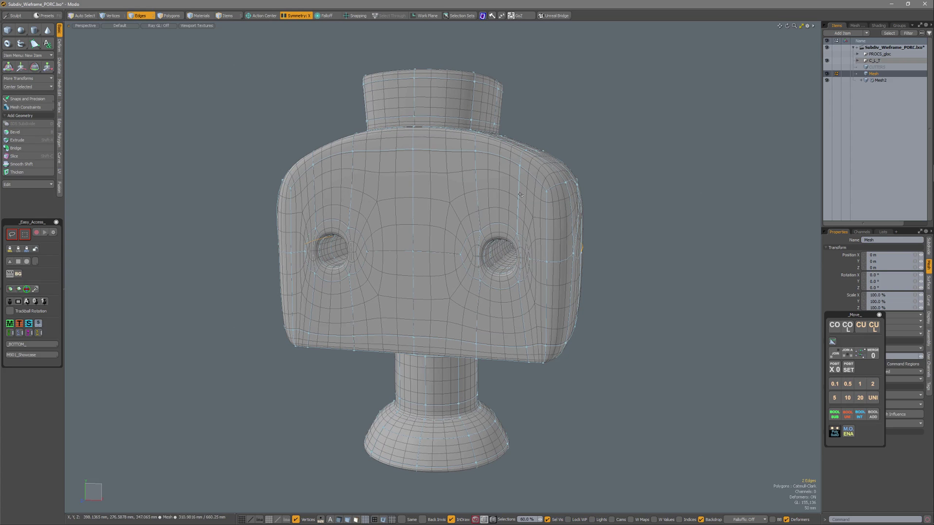
{"action": "left_click", "coordinate": [679, 169]}
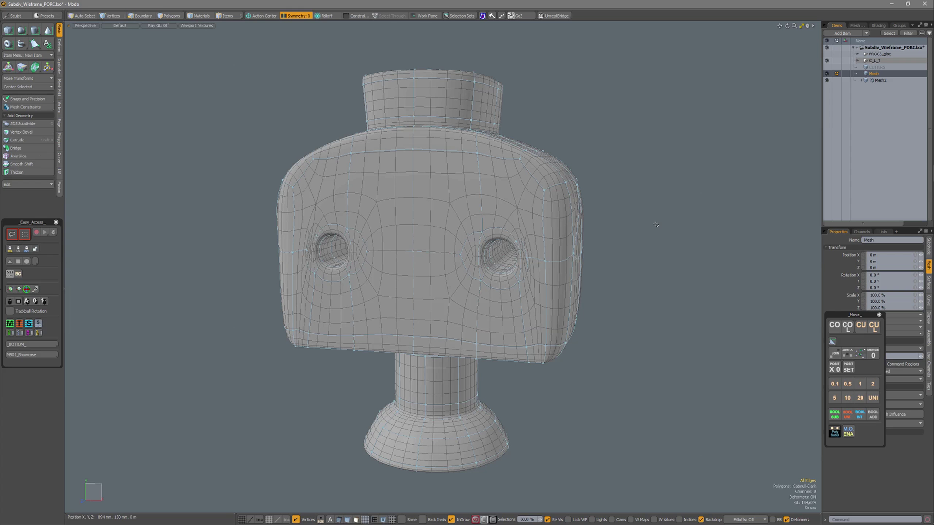
{"action": "key", "text": "ctrl+z"}
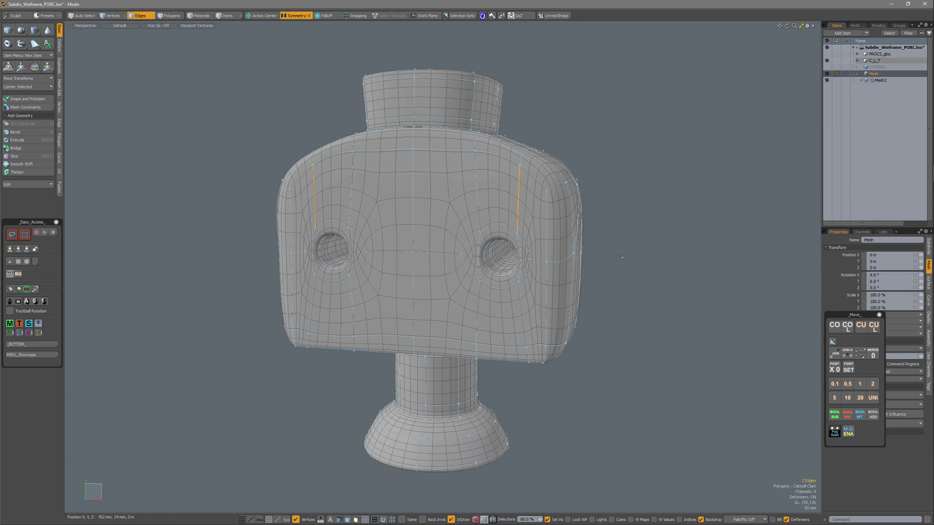
{"action": "left_click_drag", "start_coordinate": [656, 225], "coordinate": [556, 250], "text": "alt"}
{"action": "left_click", "coordinate": [646, 248]}
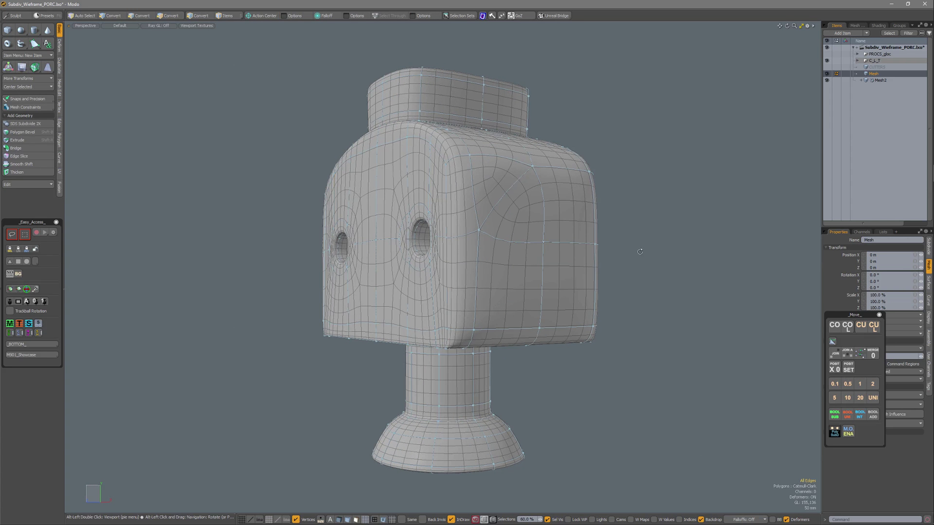
Connect the center-front and lower-middle vertices on the body's side with a second diagonal edge, and clear the vertex selection.
{"action": "left_click_drag", "start_coordinate": [641, 249], "coordinate": [554, 276], "text": "alt"}
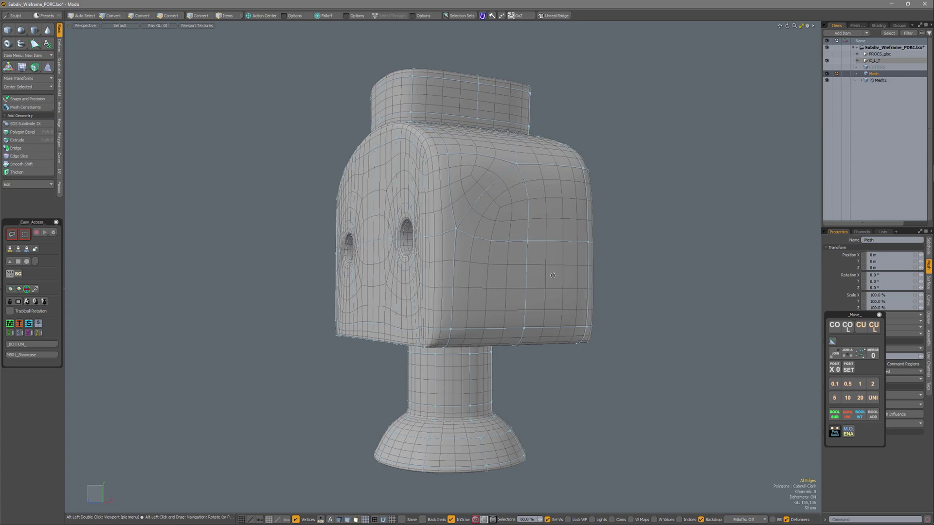
{"action": "key", "text": "1"}
{"action": "left_click", "coordinate": [456, 229]}
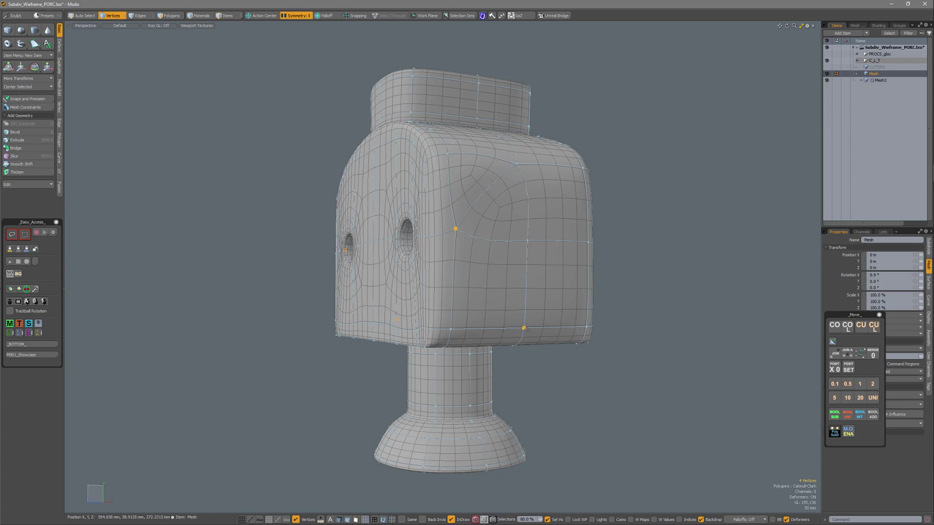
{"action": "left_click", "coordinate": [528, 330], "text": "ctrl"}
{"action": "key", "text": "shift+s"}
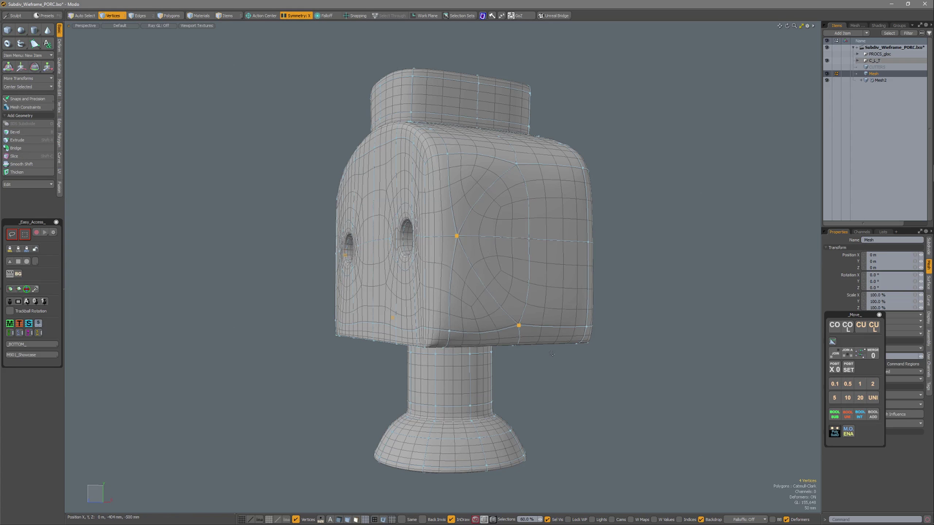
{"action": "left_click", "coordinate": [677, 223]}
{"action": "left_click_drag", "start_coordinate": [666, 224], "coordinate": [567, 233], "text": "alt"}
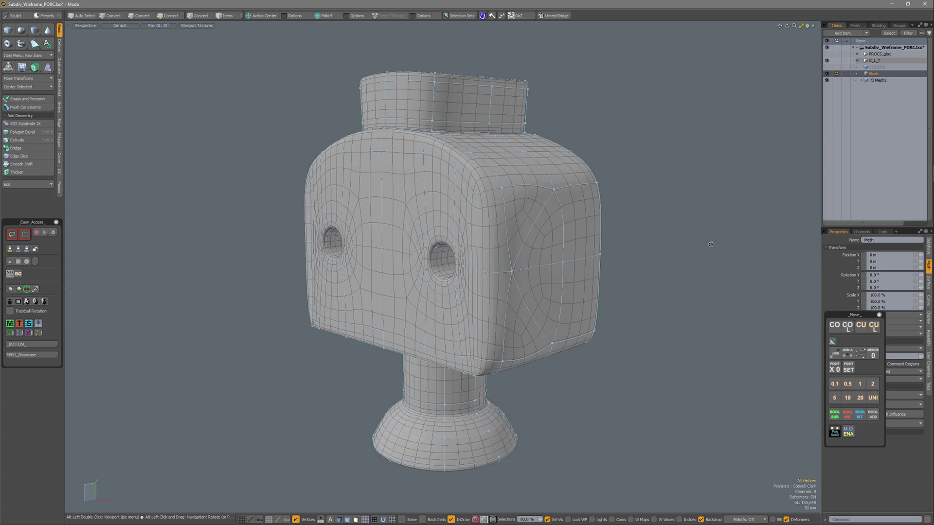
{"action": "left_click_drag", "start_coordinate": [711, 244], "coordinate": [673, 244], "text": "alt"}
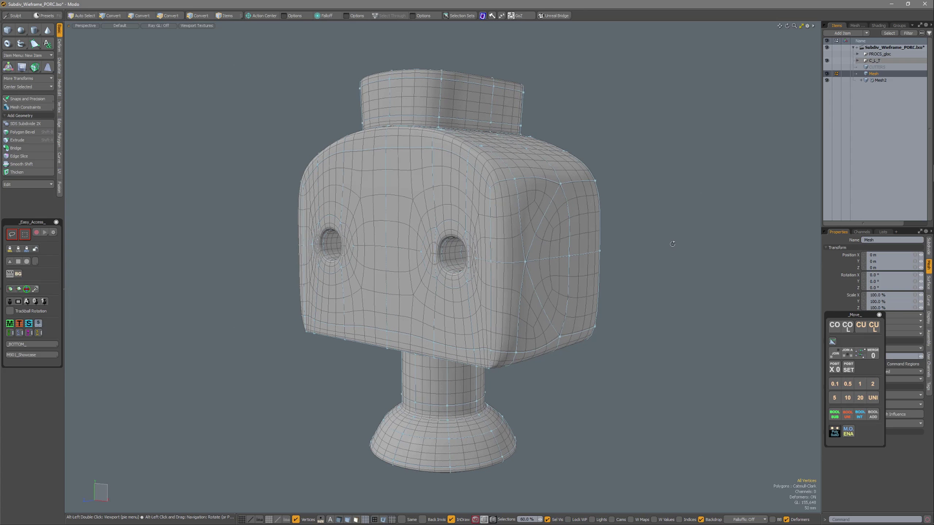
{"action": "key", "text": "1"}
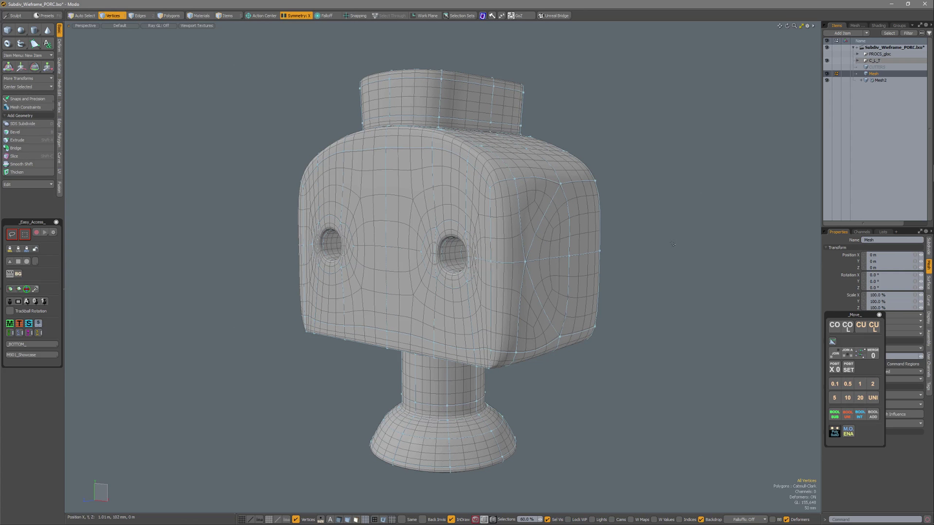